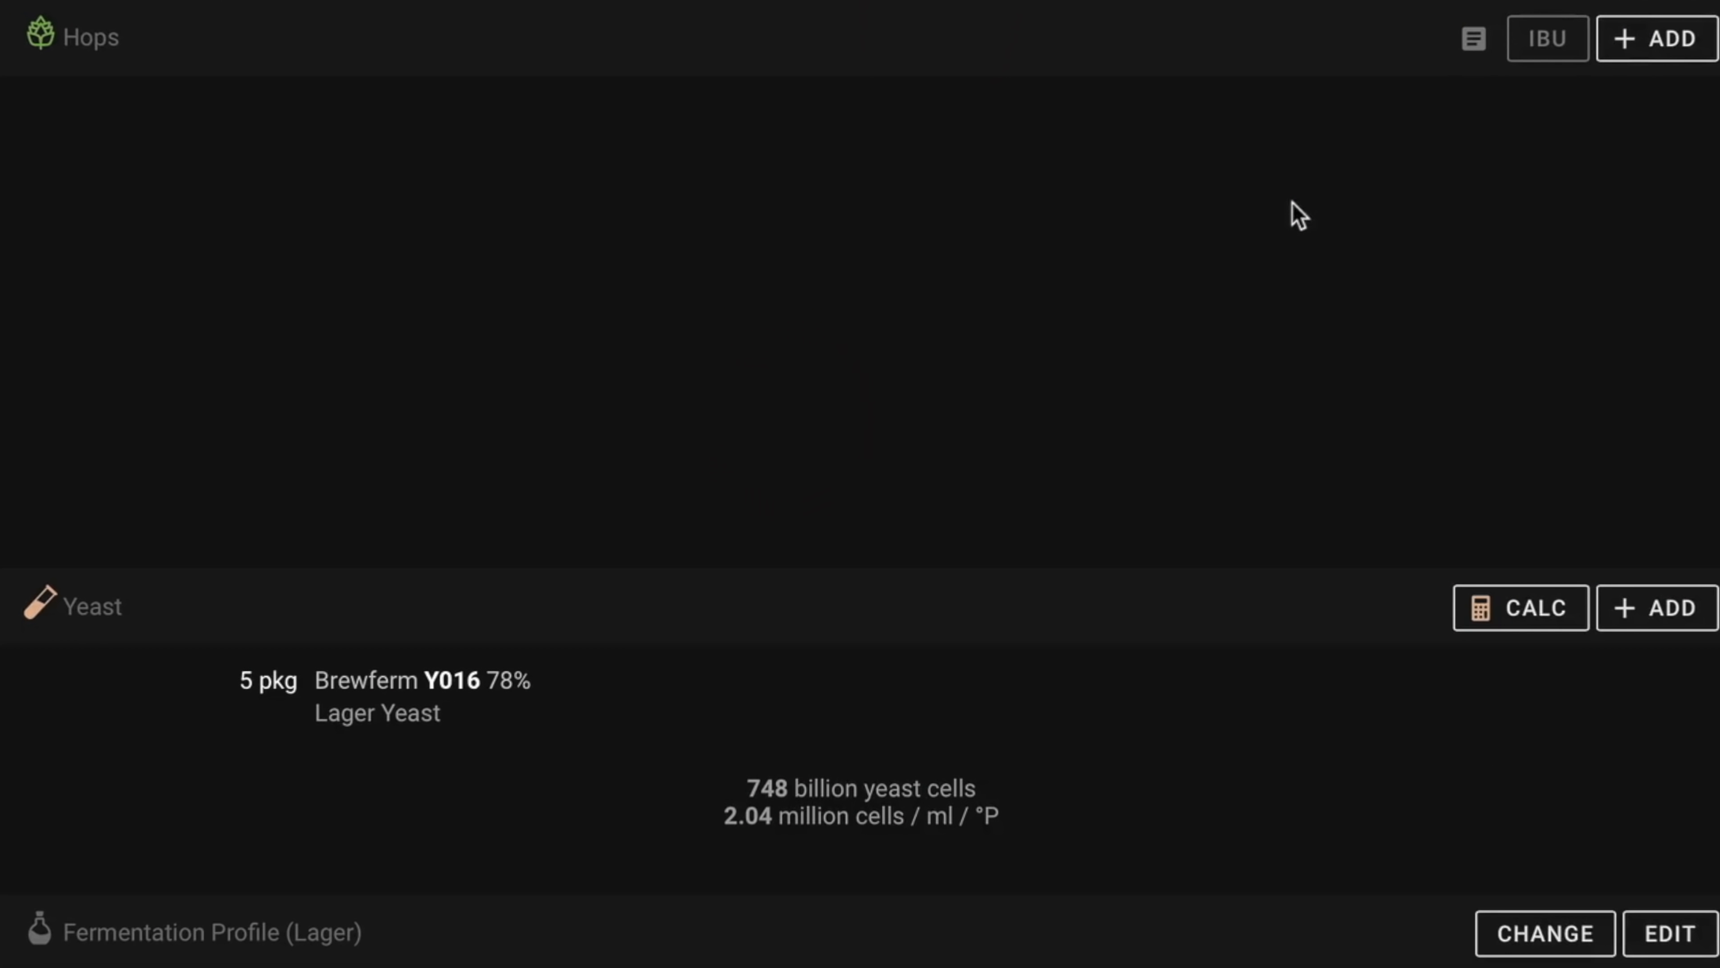
# Add 1 g of Warrior pellet hops to the recipe as a 60-minute boil addition
pyautogui.click(1638, 42)
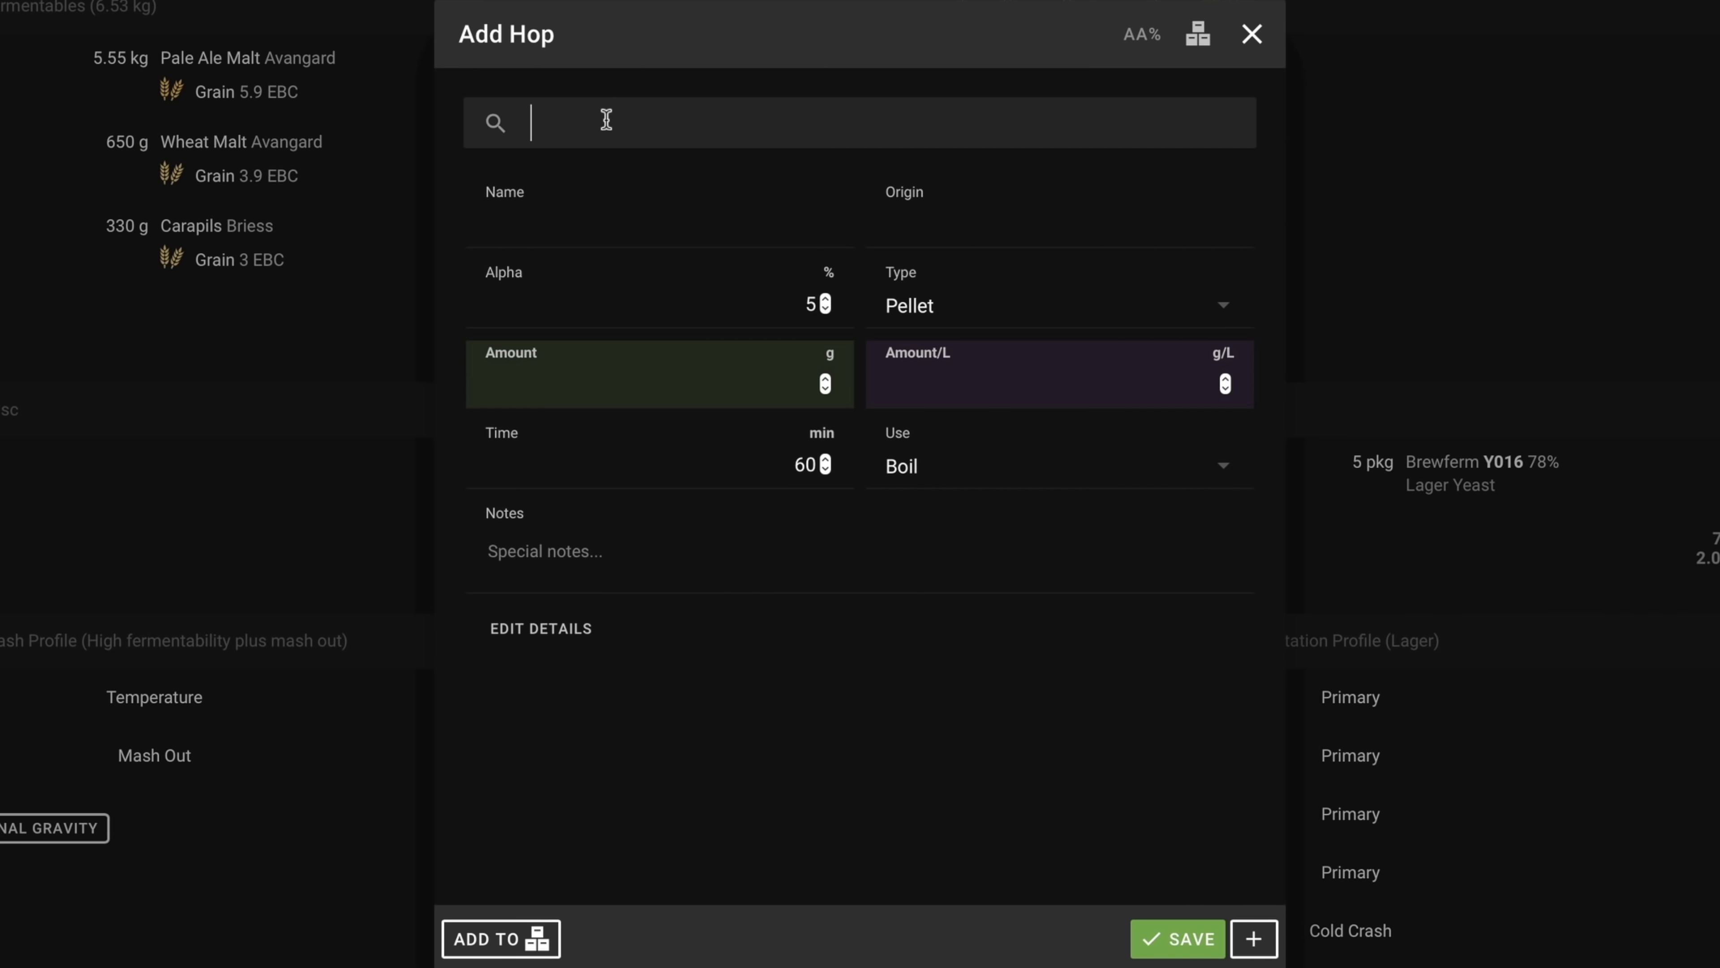
pyautogui.write('WARRIOR')
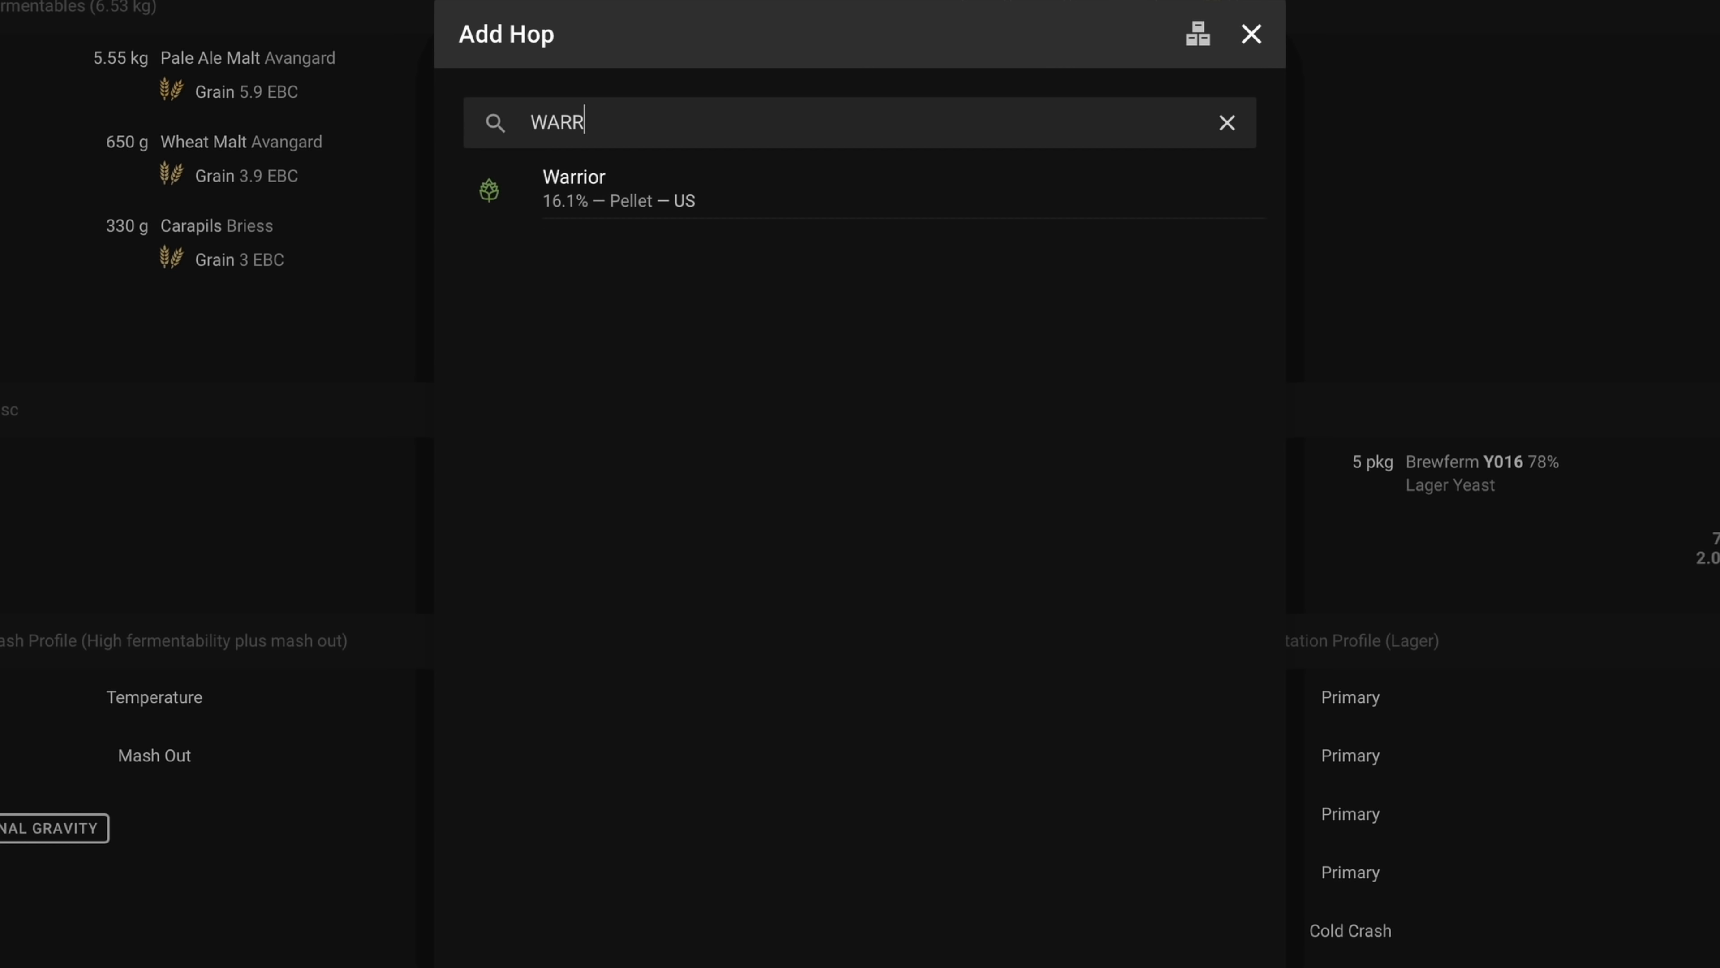
pyautogui.click(725, 192)
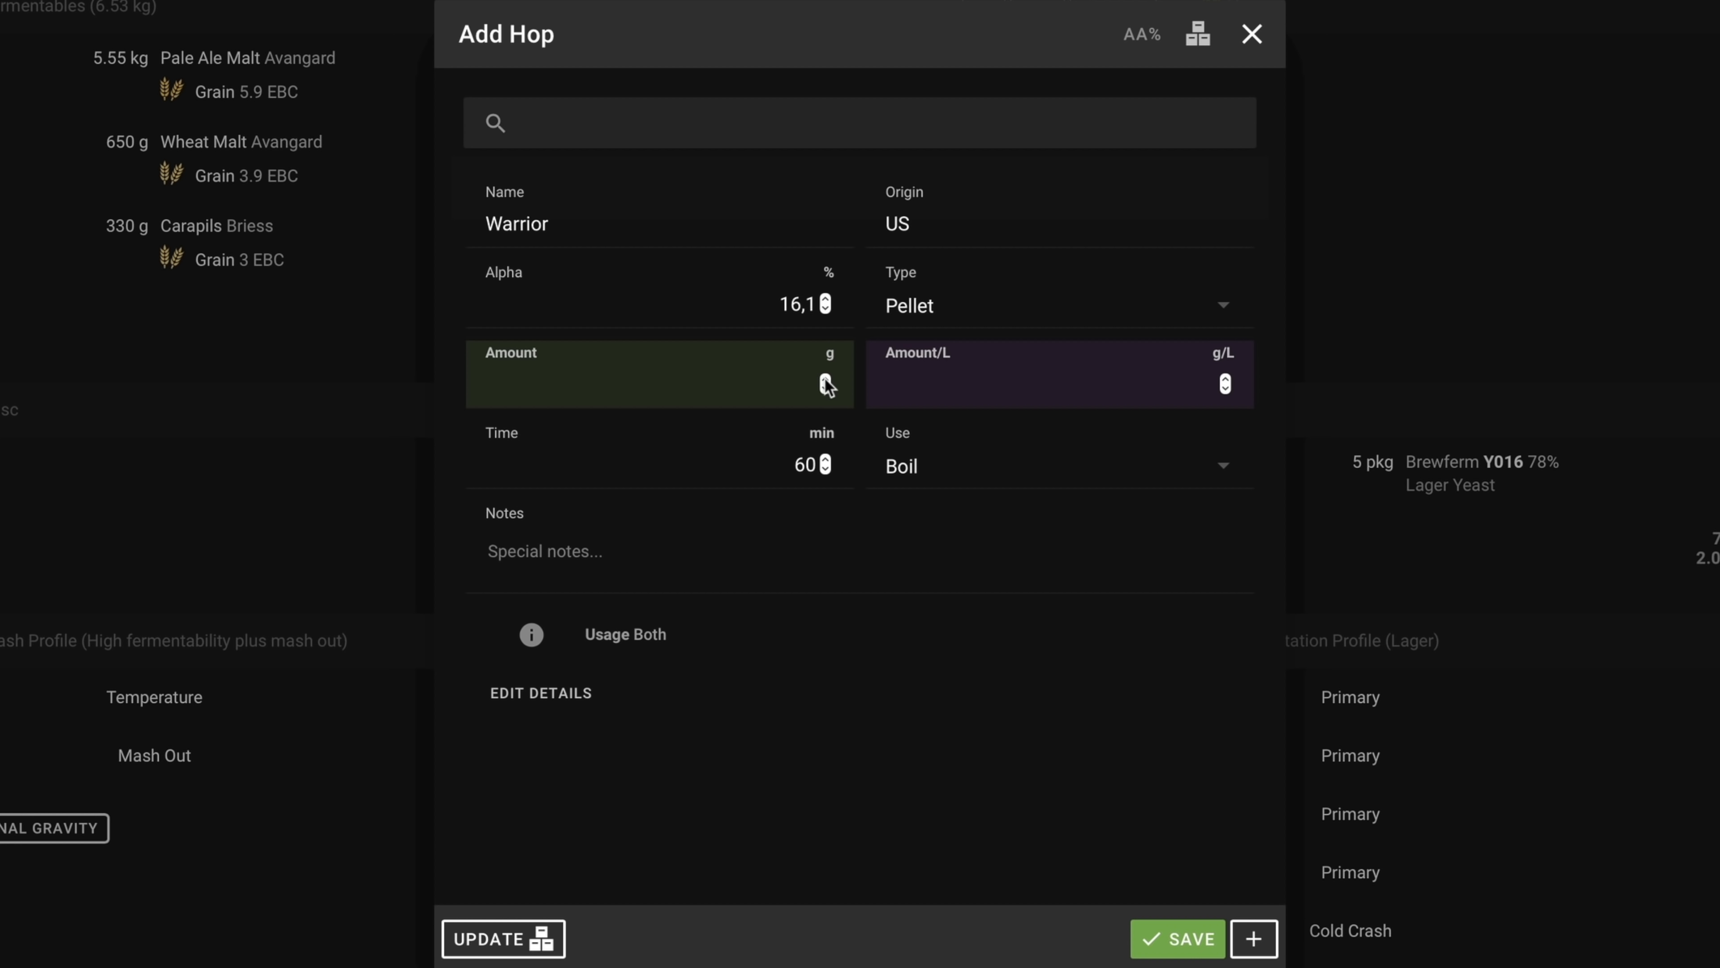
pyautogui.write('1')
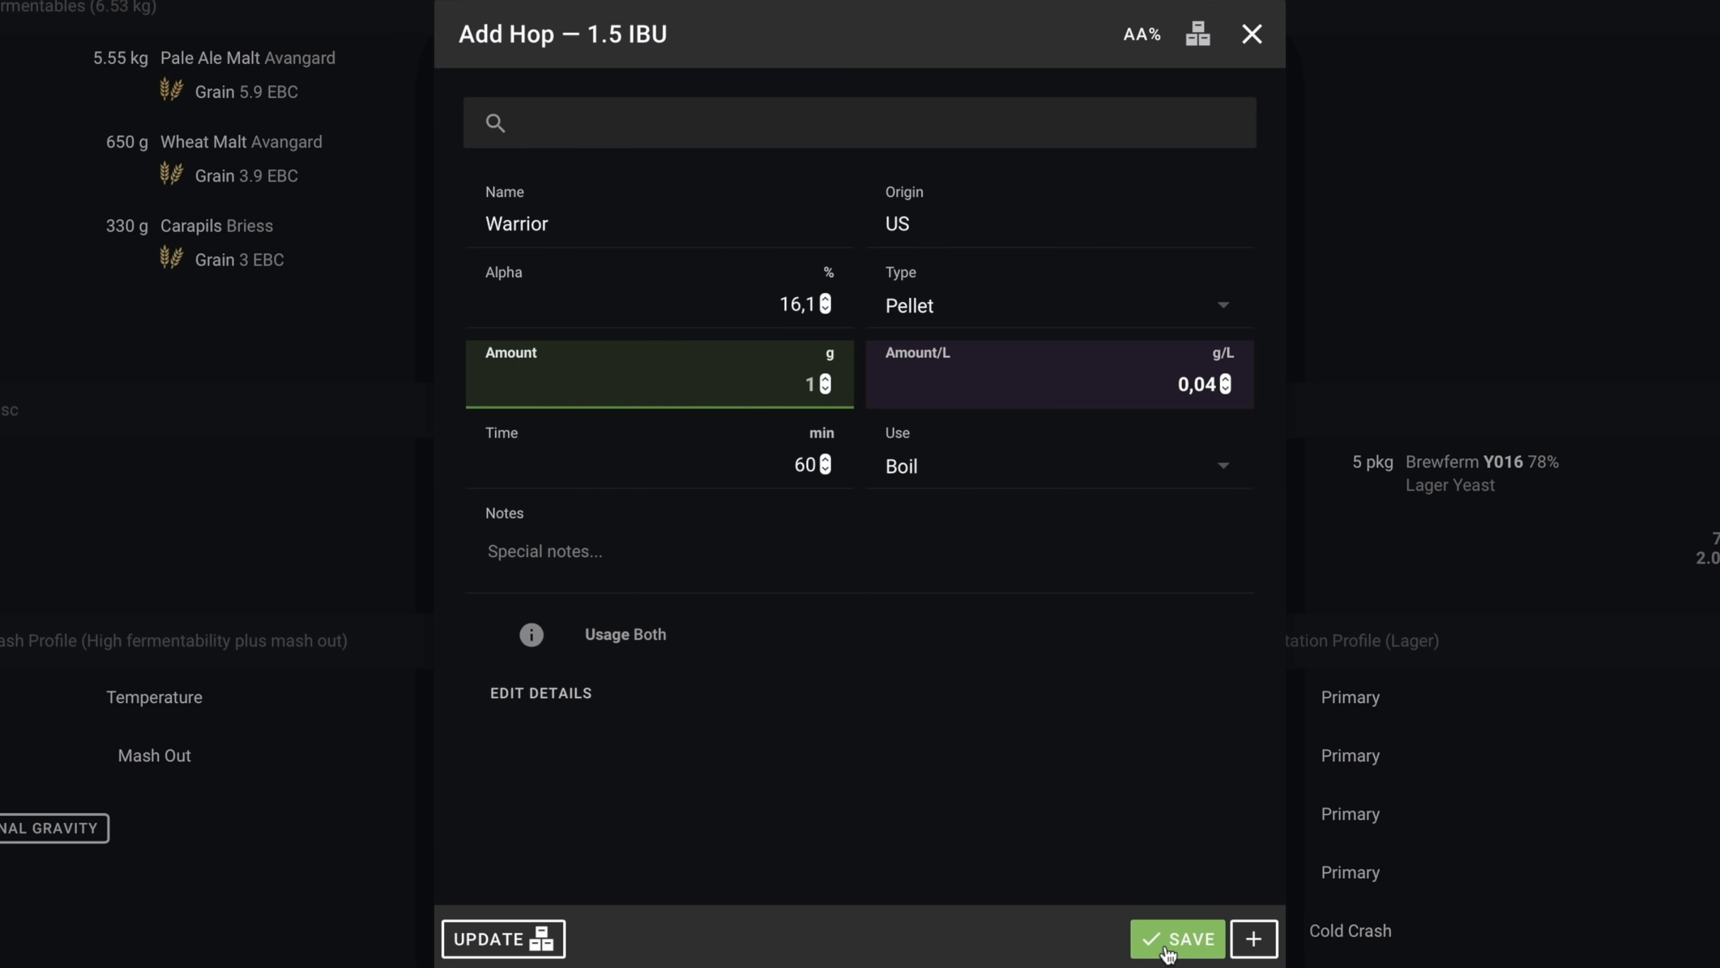
pyautogui.click(1168, 952)
# Add 1 g of Citra pellet hops to the recipe as a 15-minute boil addition
pyautogui.write('CITRA')
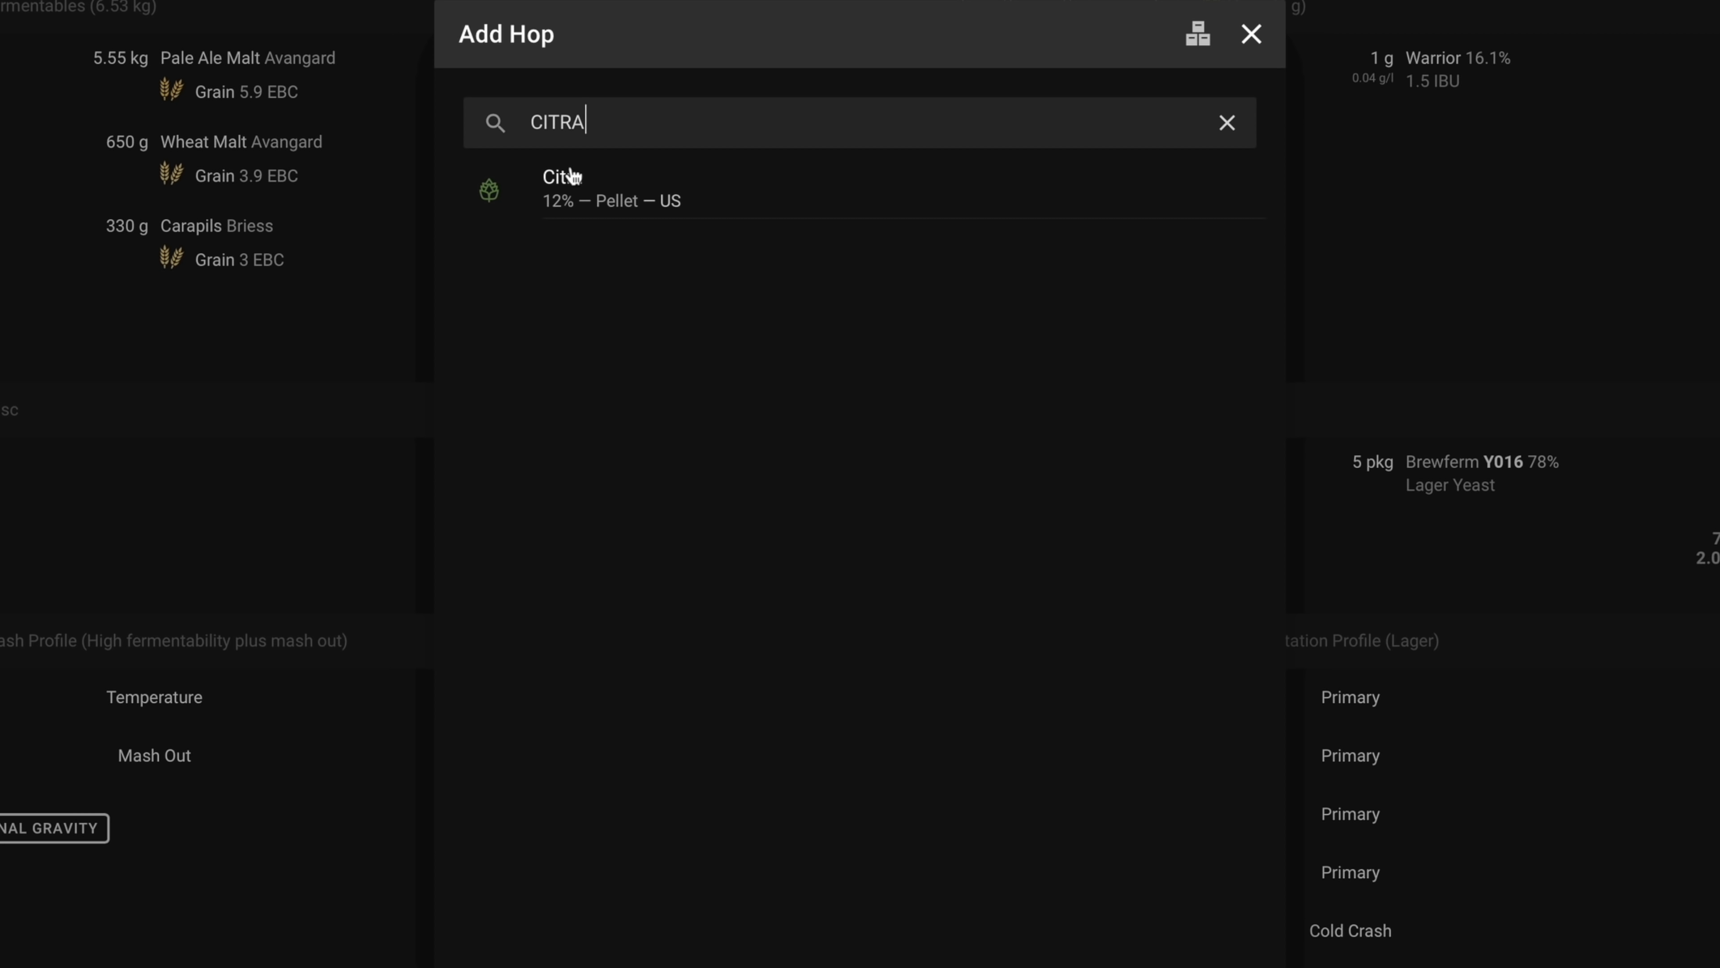
pyautogui.click(584, 187)
pyautogui.moveTo(817, 466); pyautogui.dragTo(775, 465)
pyautogui.write('15')
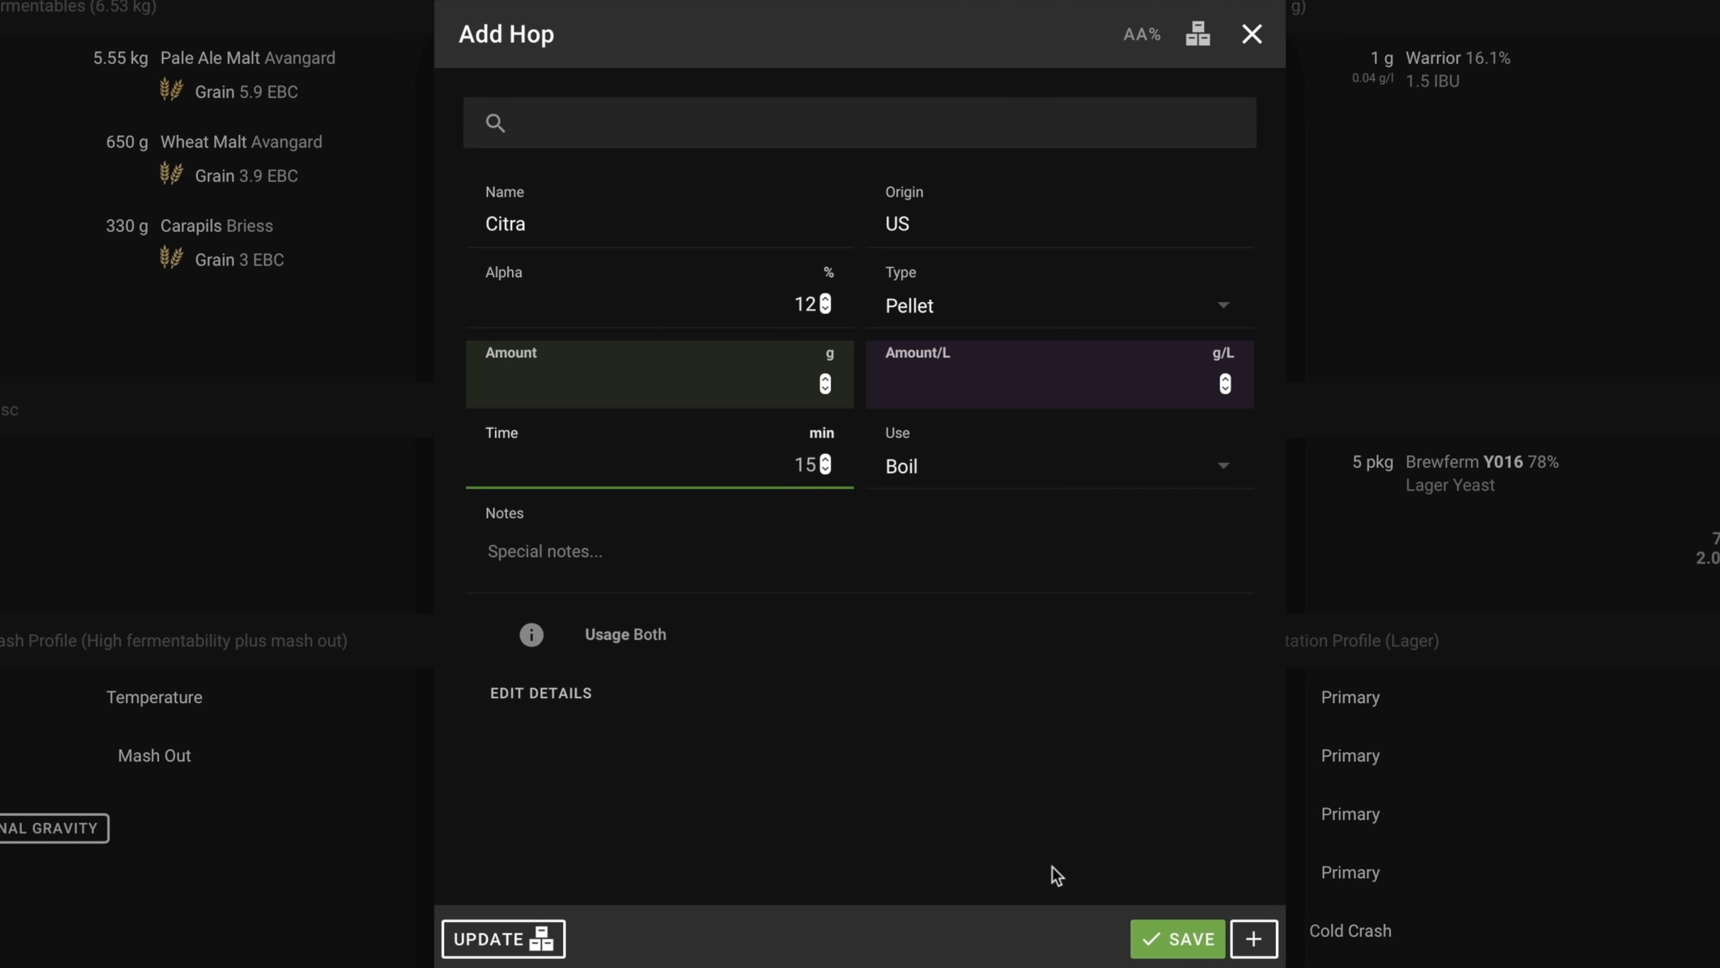
pyautogui.click(825, 378)
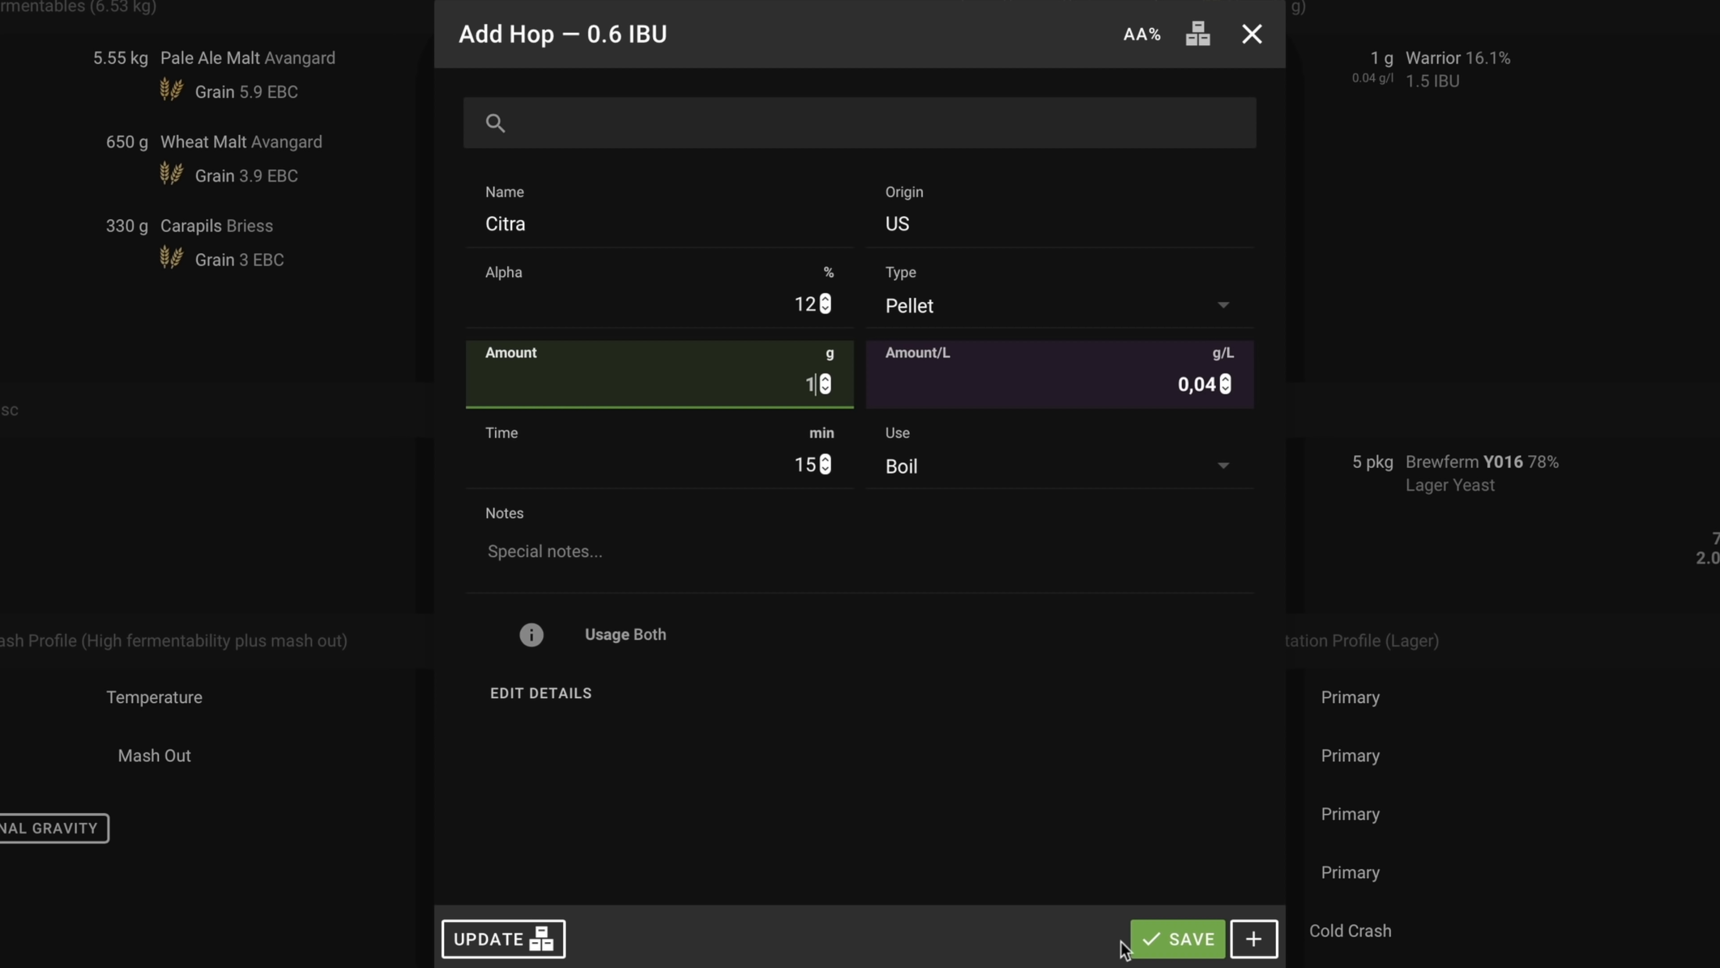
pyautogui.click(1164, 951)
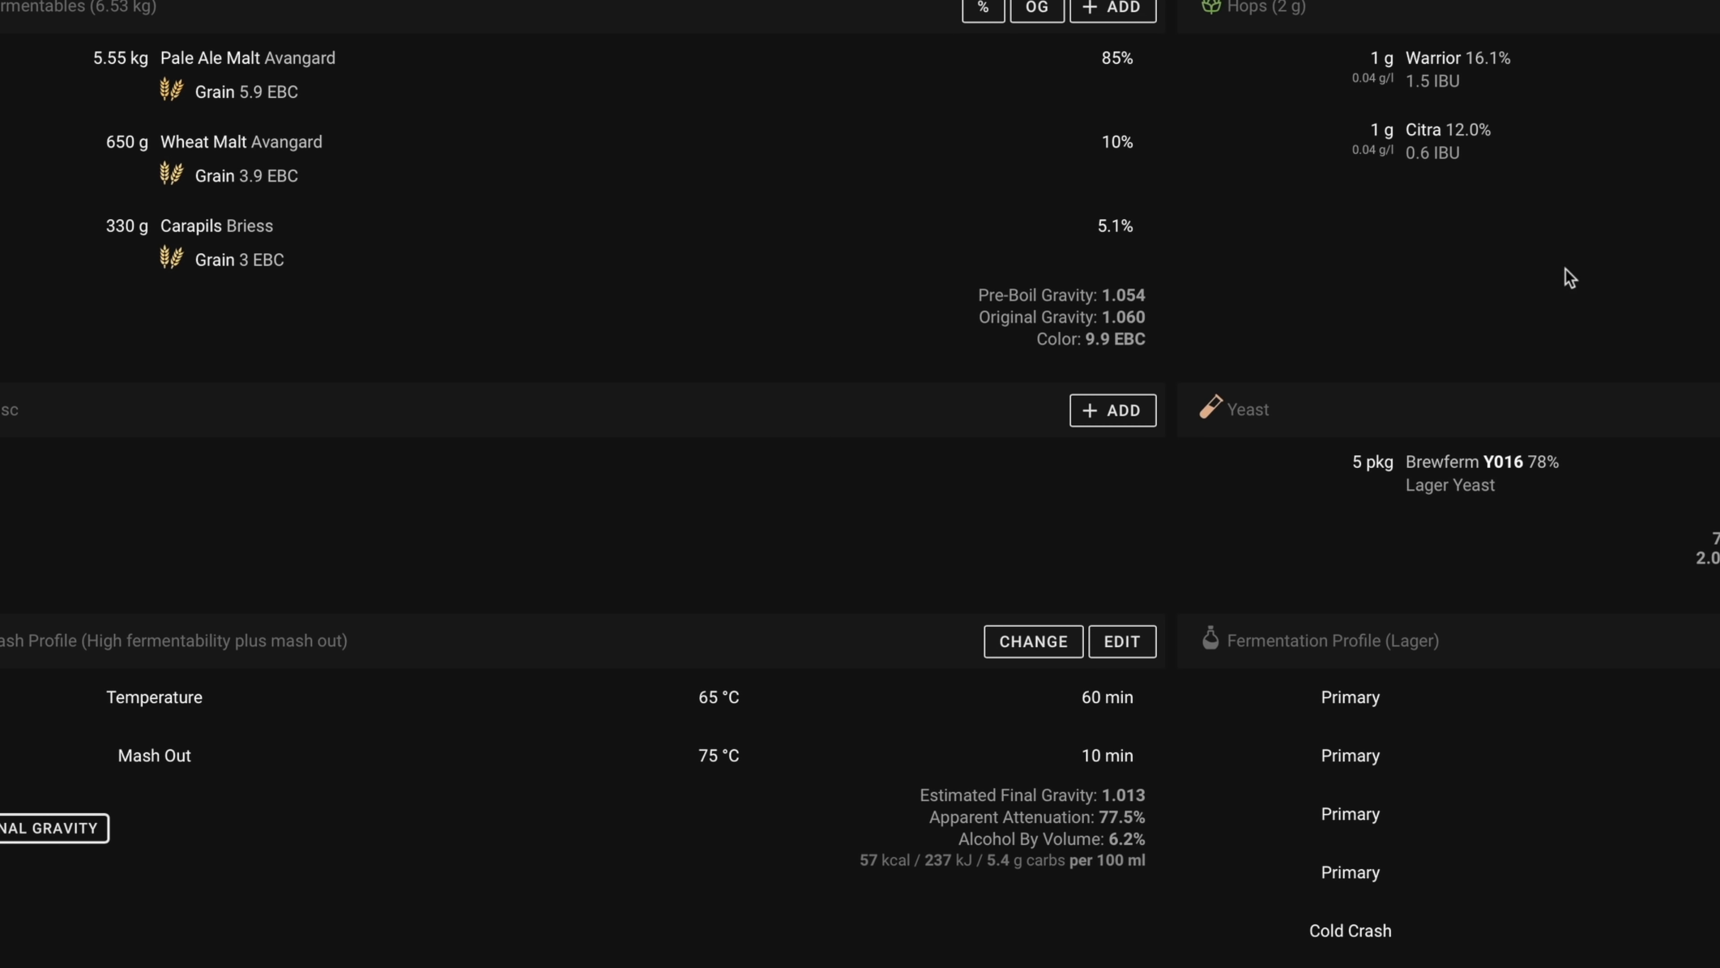
# Add 1 g of Citra as an Aroma (Hopstand) addition with a time of 15 minutes
pyautogui.click(1719, 7)
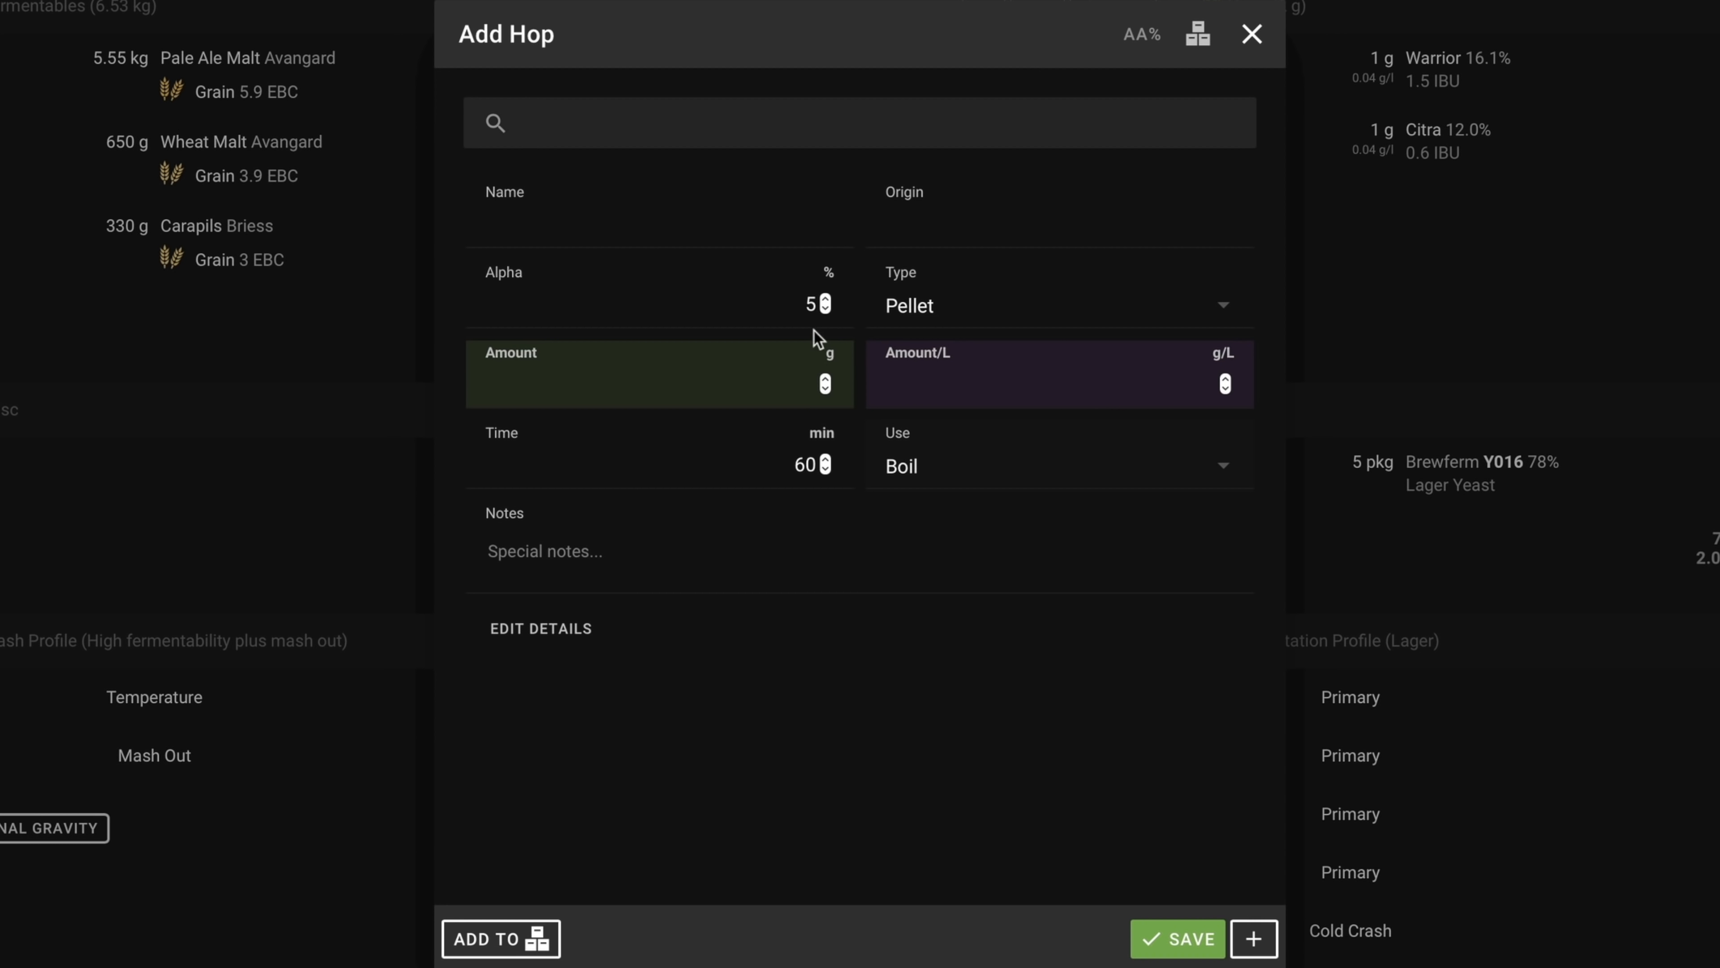
pyautogui.write('CITRA')
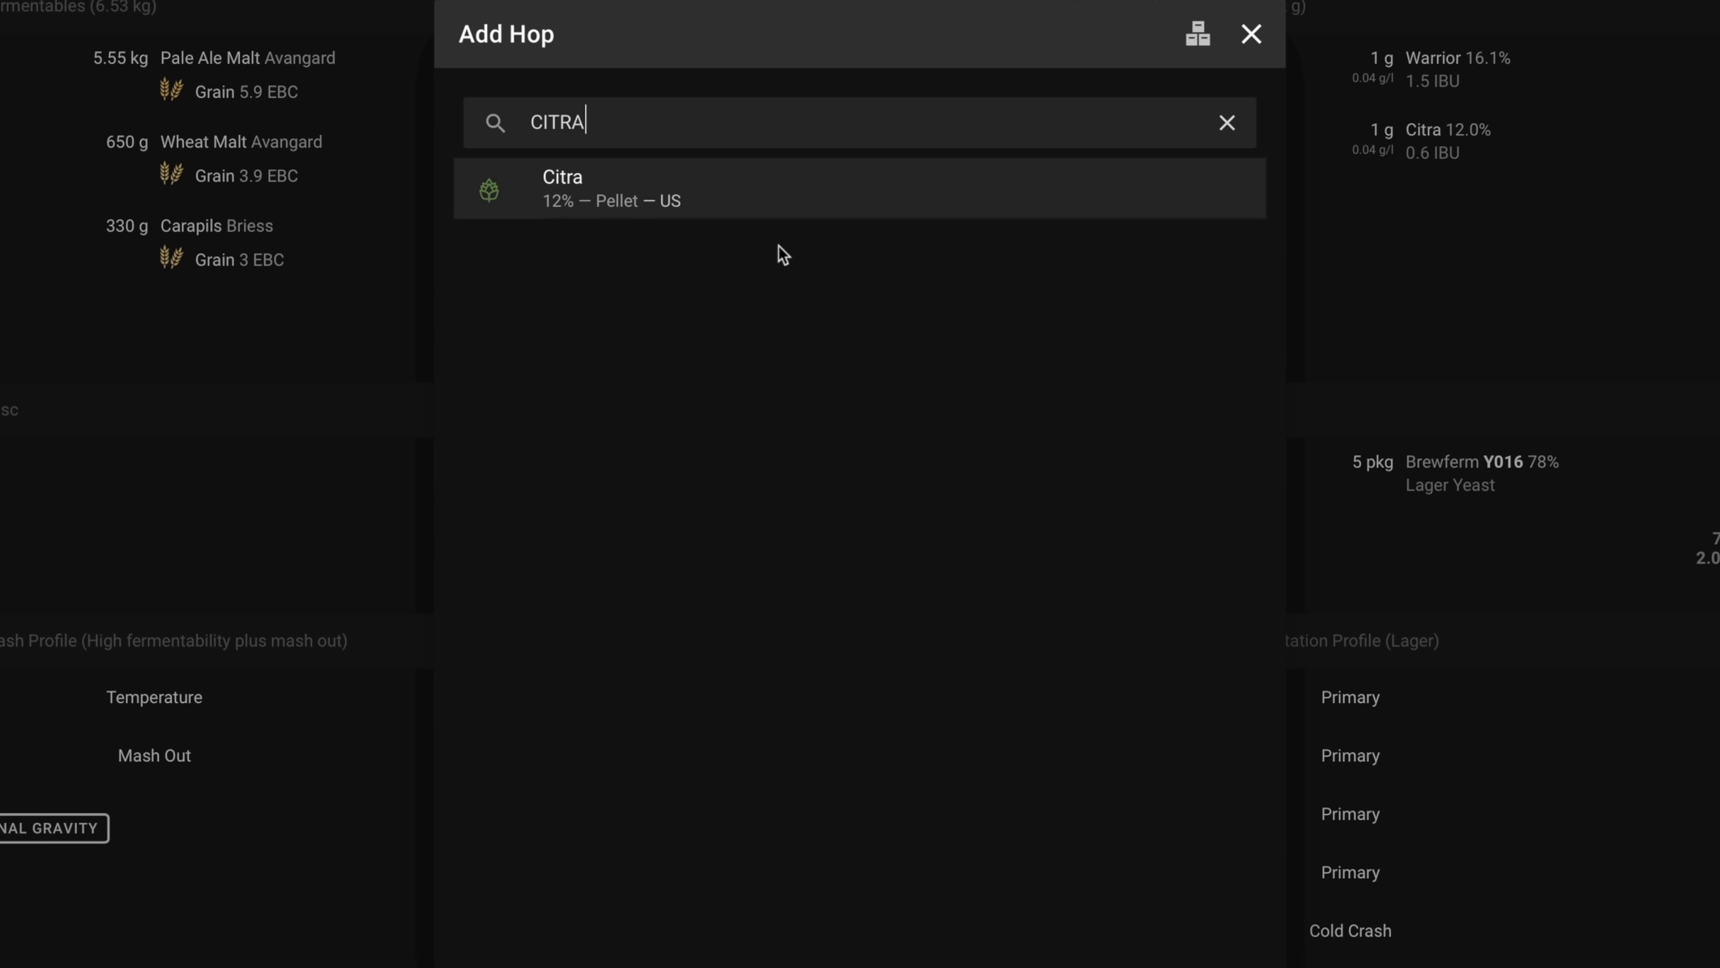
pyautogui.click(708, 203)
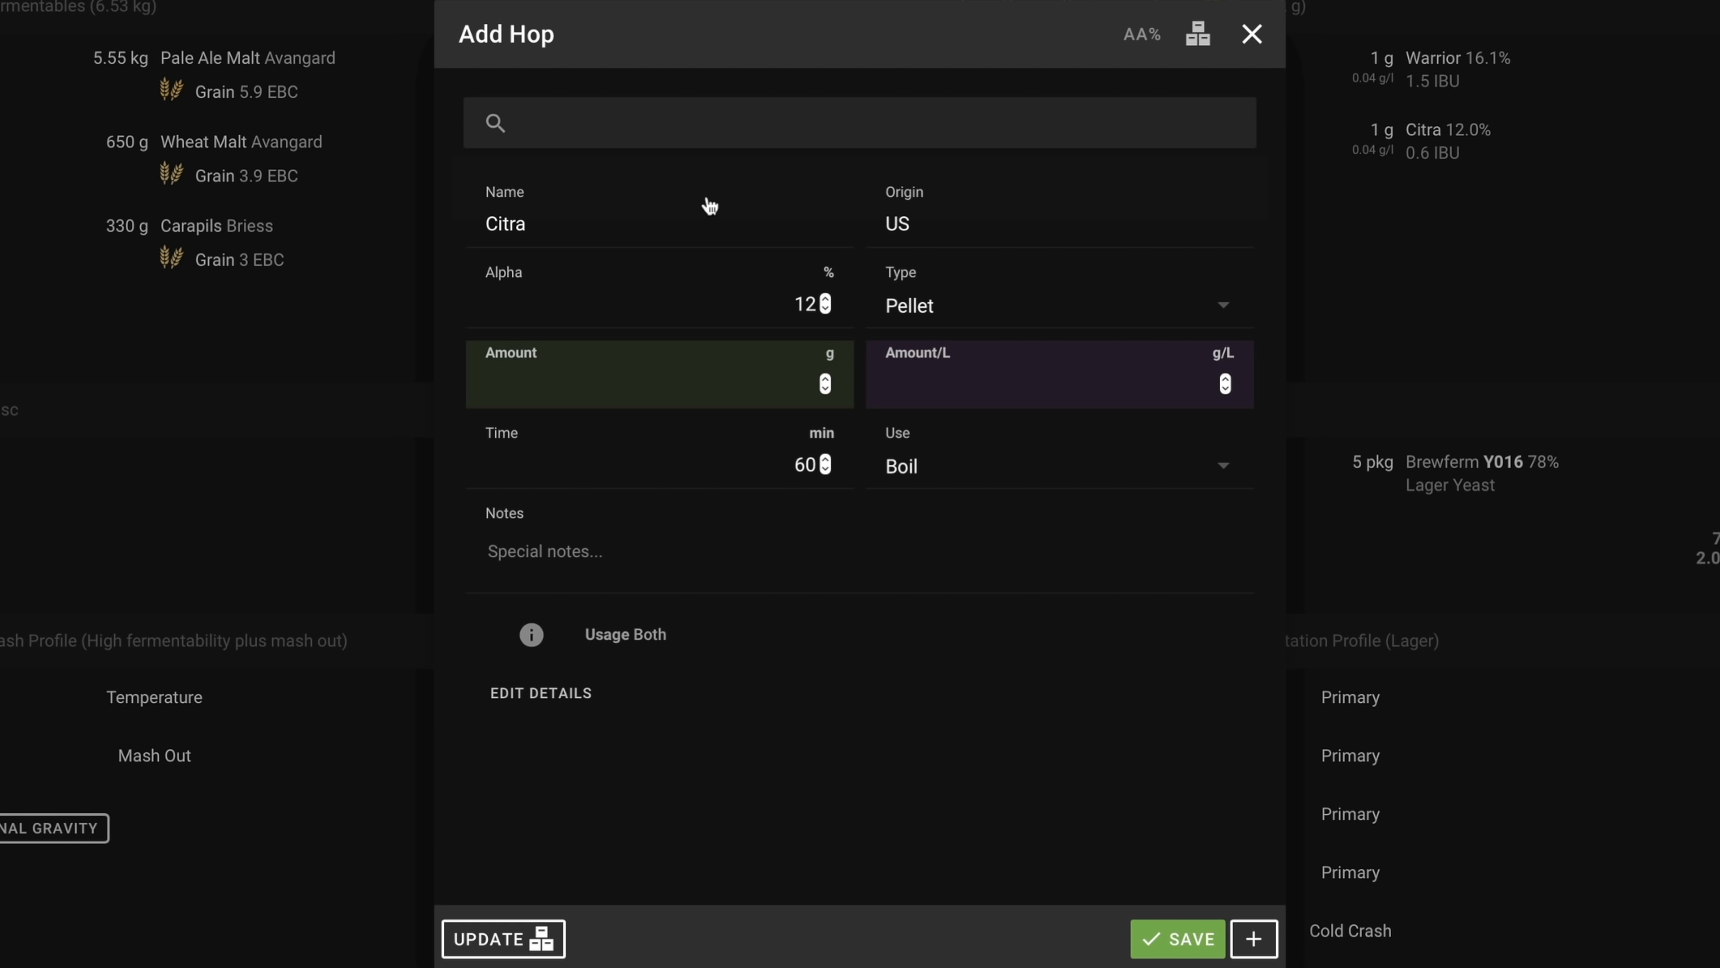
pyautogui.click(825, 379)
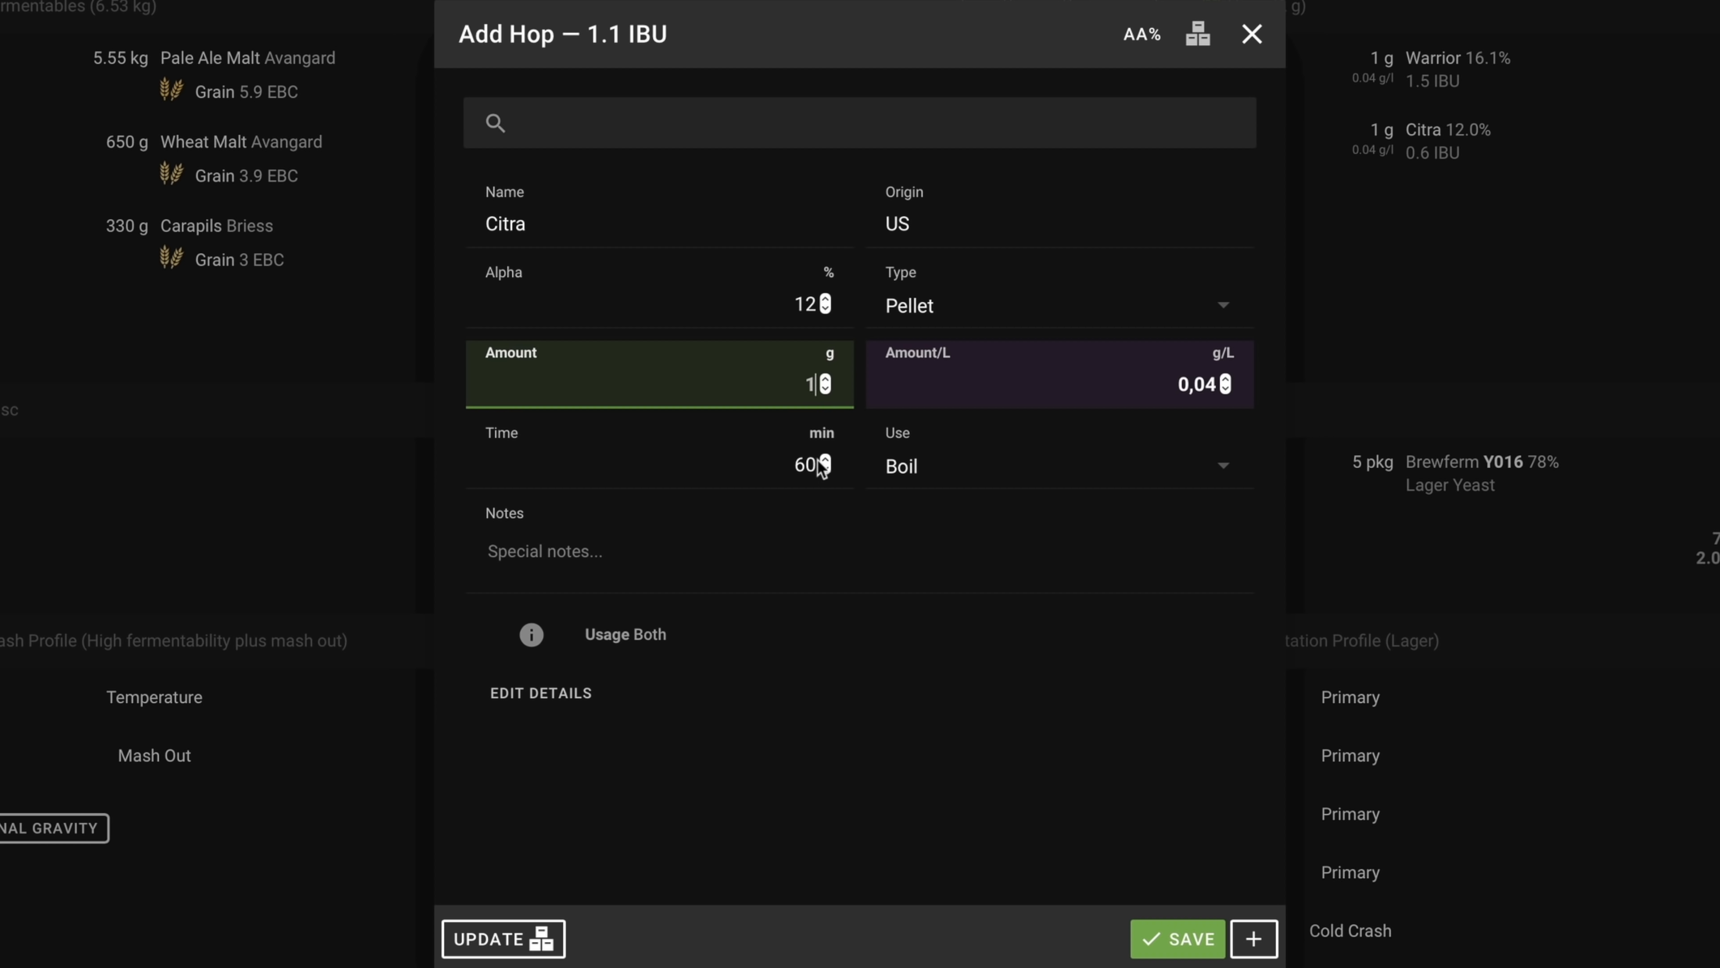
pyautogui.click(1225, 477)
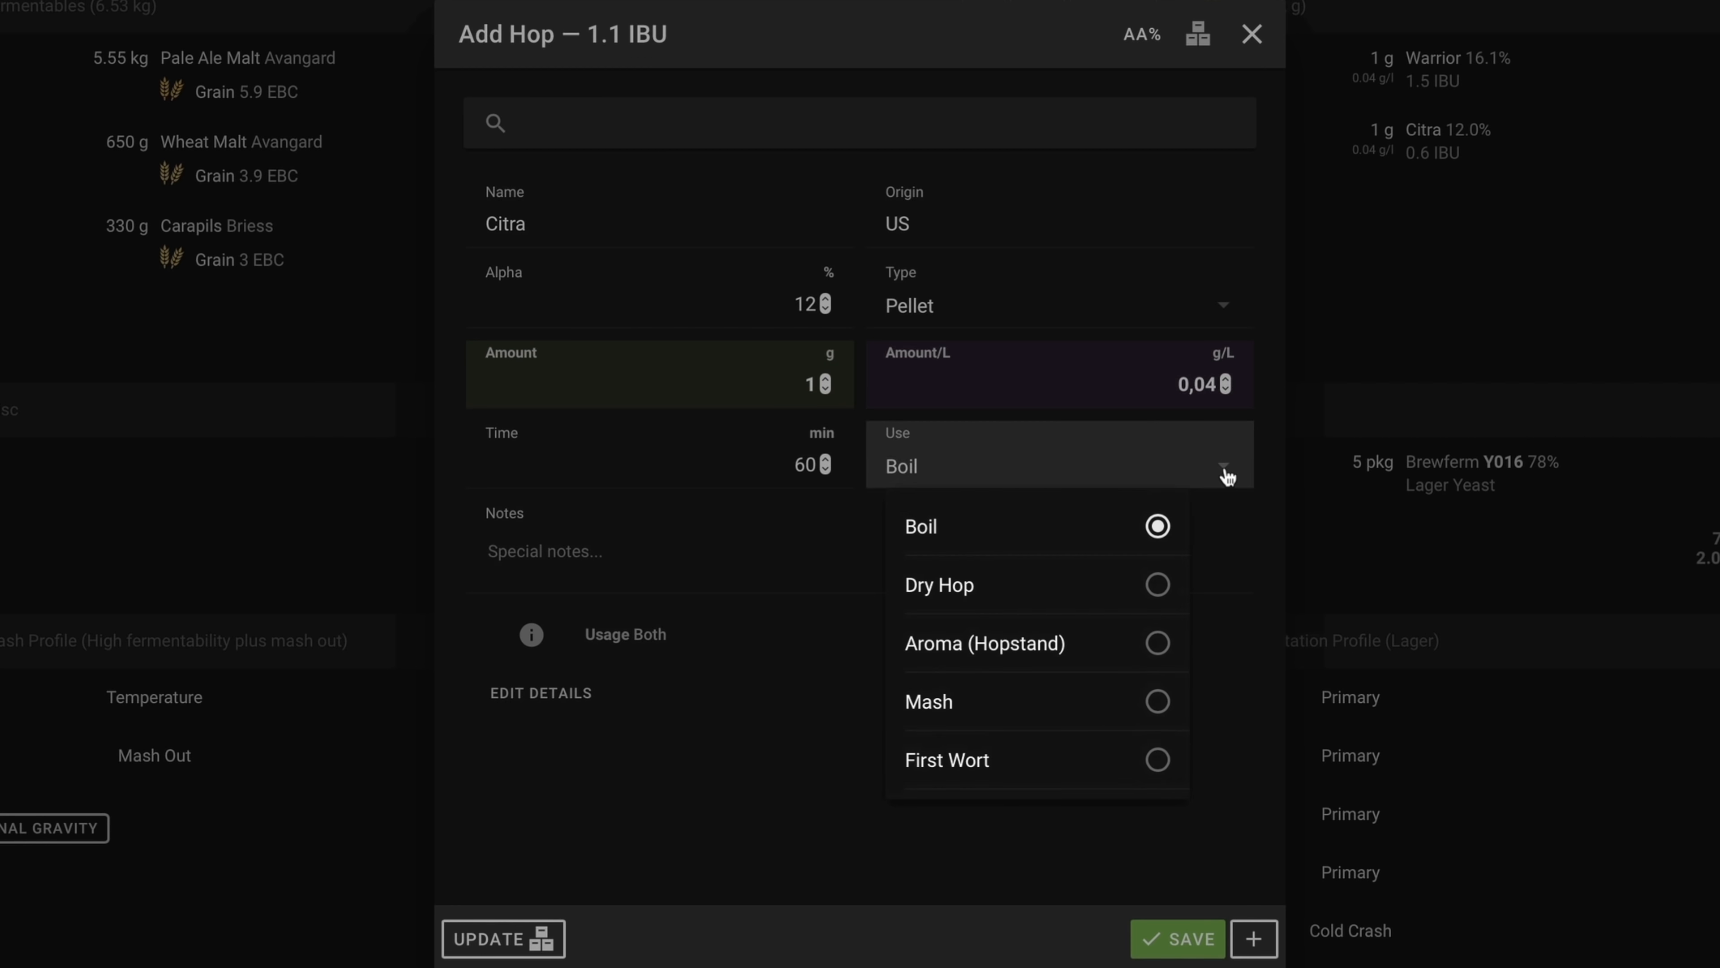
pyautogui.click(1158, 642)
pyautogui.click(680, 462)
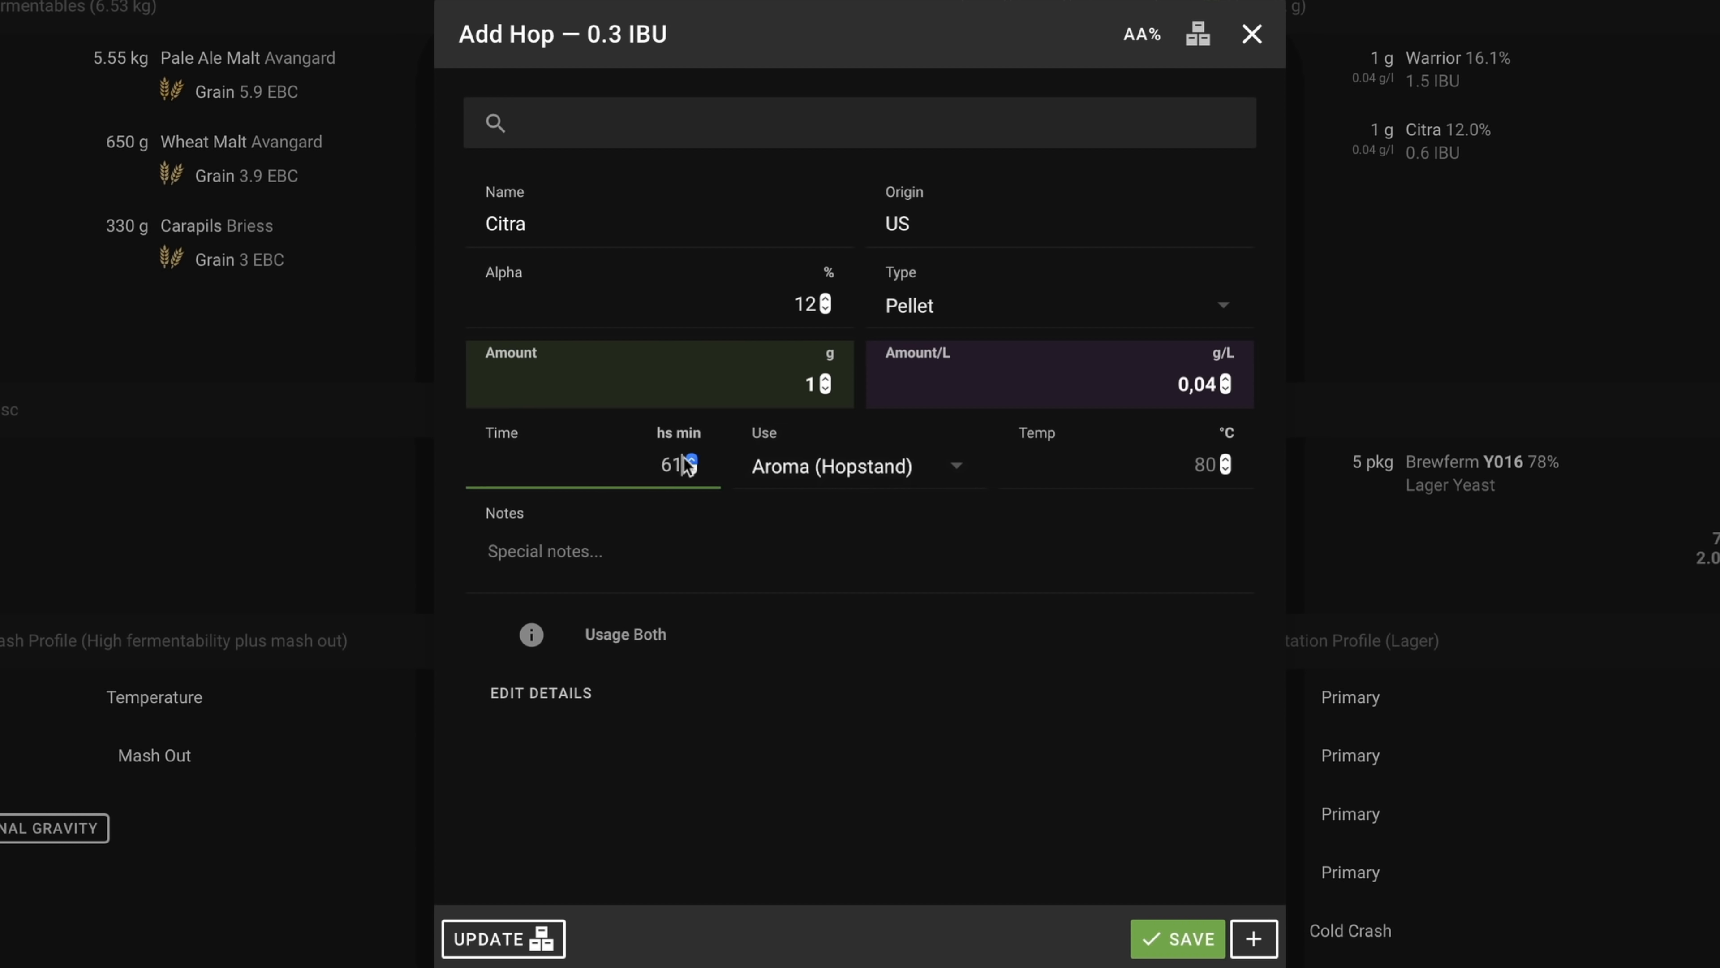
pyautogui.moveTo(681, 463); pyautogui.dragTo(651, 461)
pyautogui.write('15')
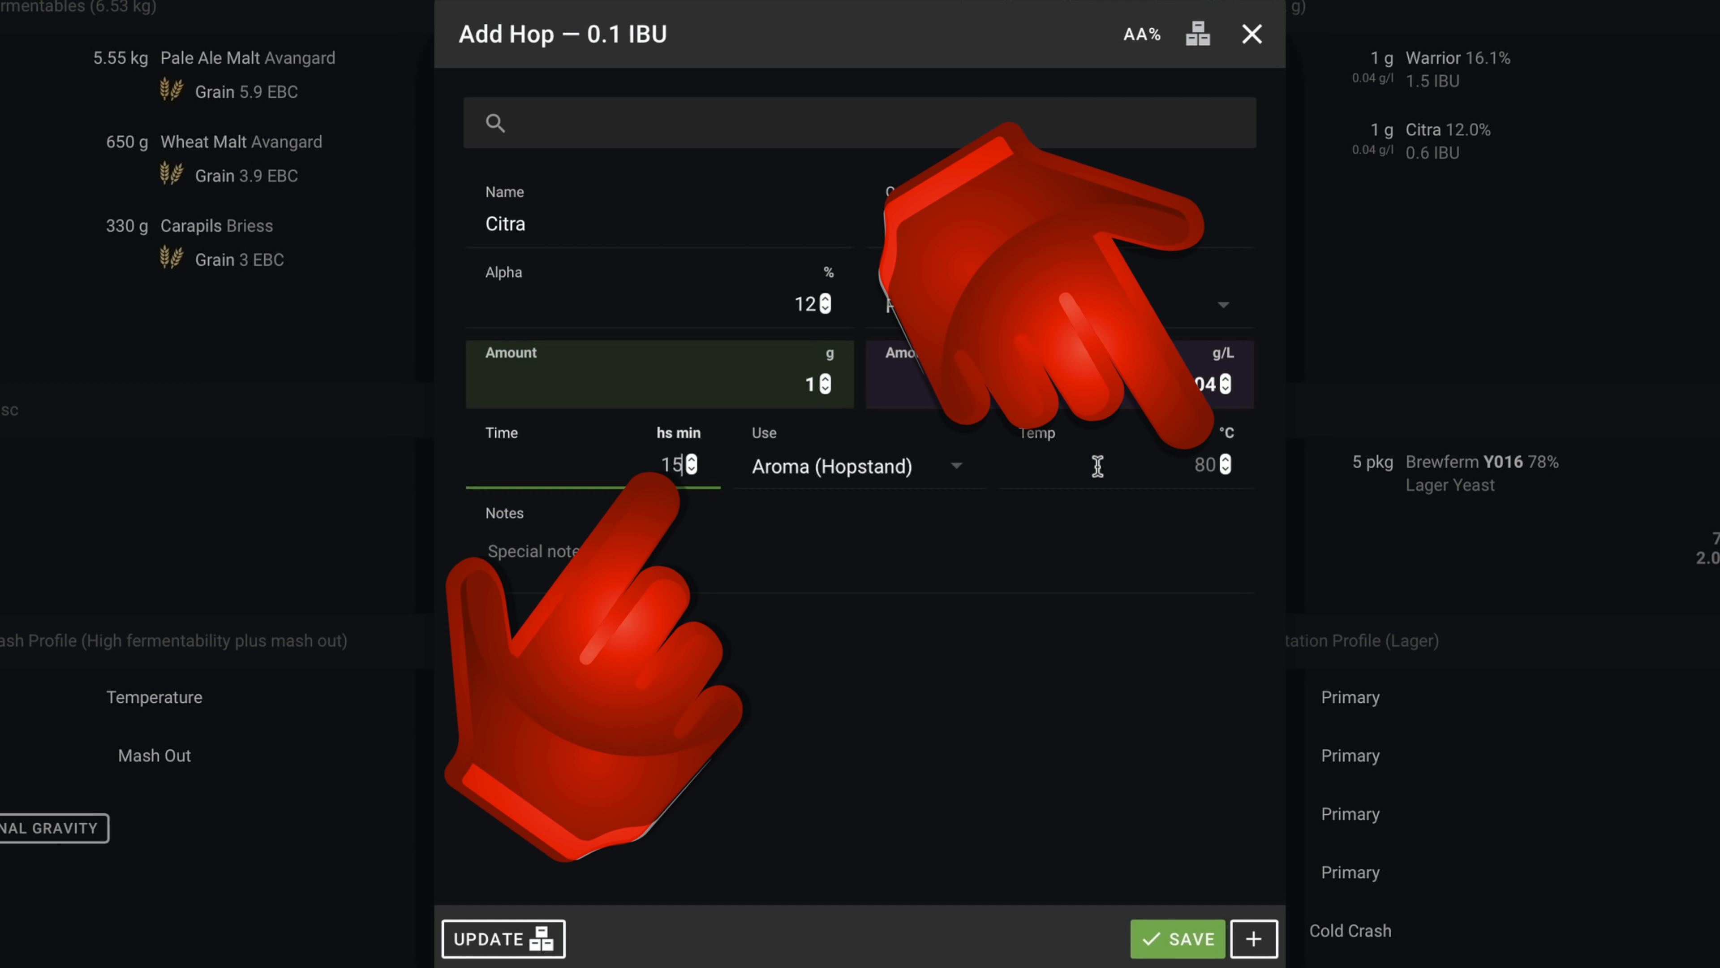
pyautogui.press('Return')
# Add another 1 g of Citra with its use set to Dry Hop for 3 days
pyautogui.click(1218, 468)
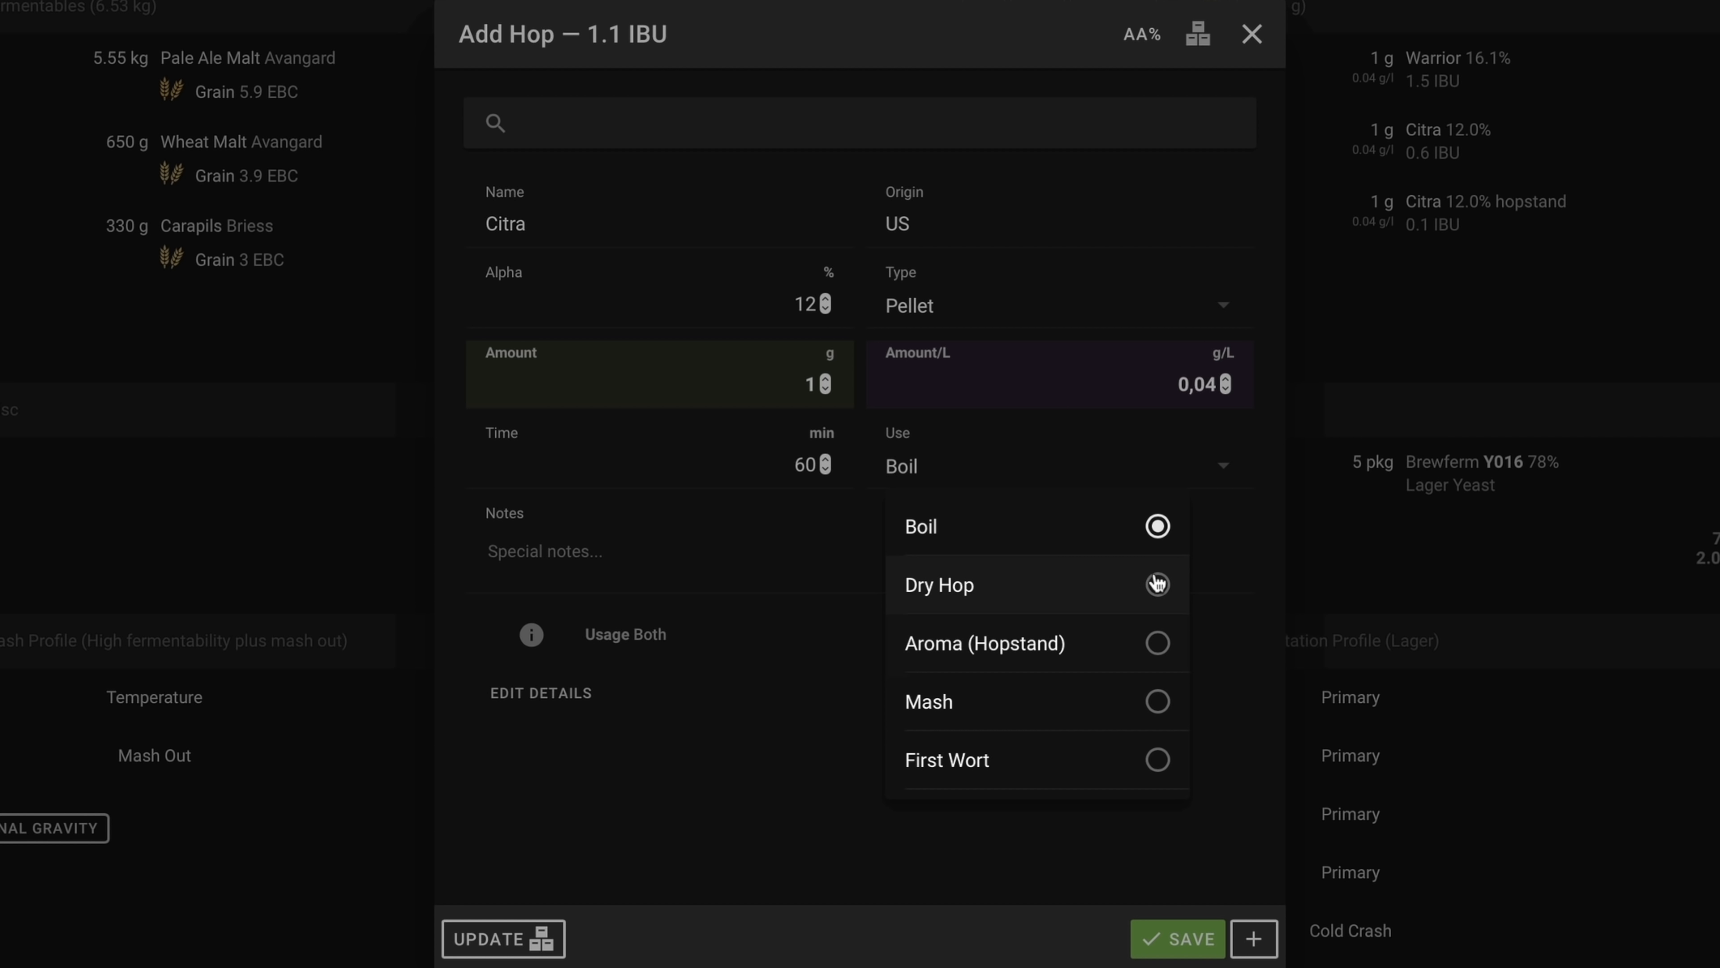
pyautogui.click(1158, 584)
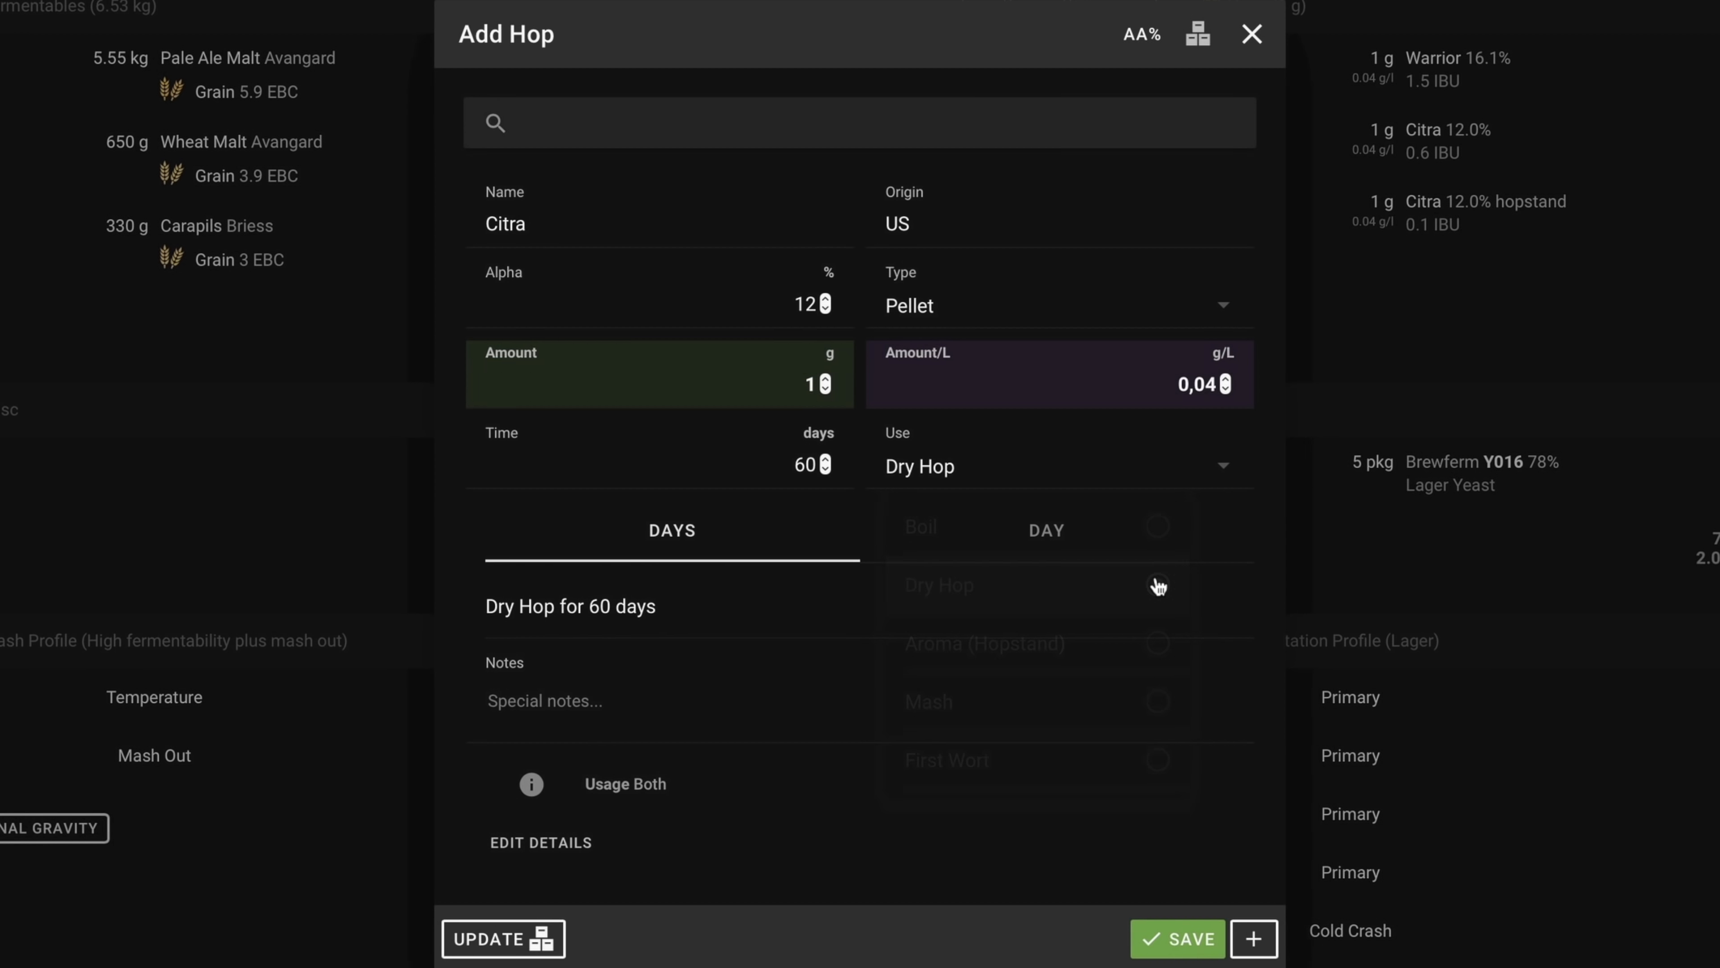
pyautogui.doubleClick(806, 465)
pyautogui.write('3')
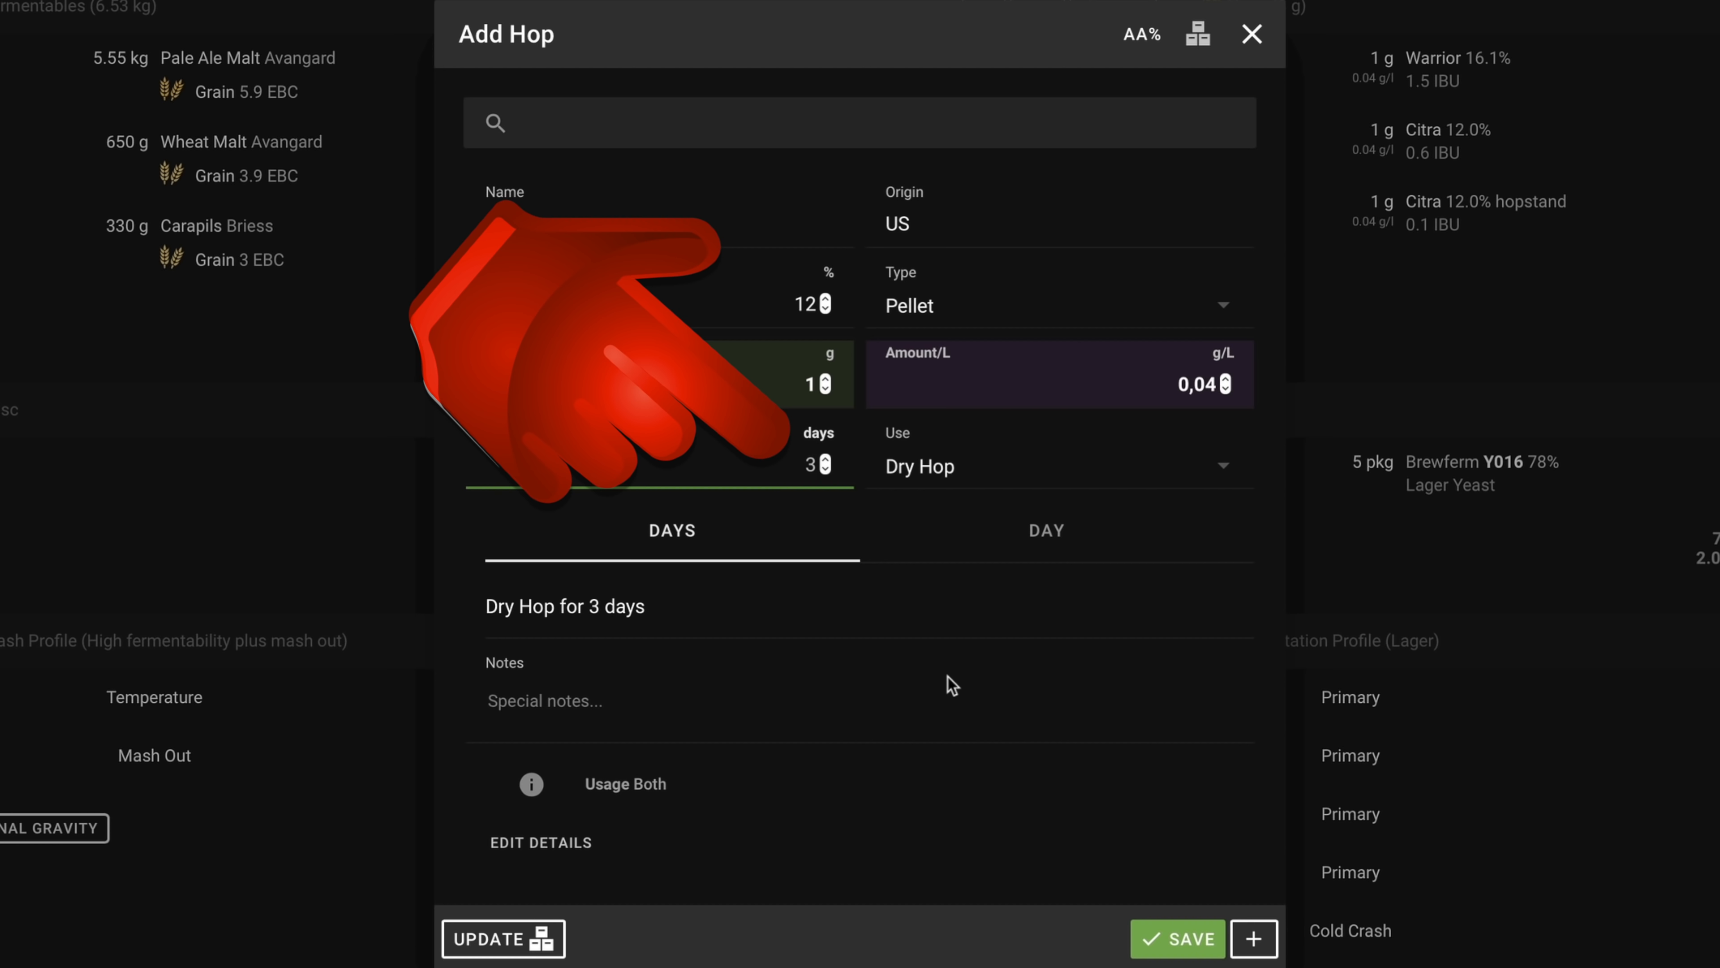
pyautogui.click(1151, 929)
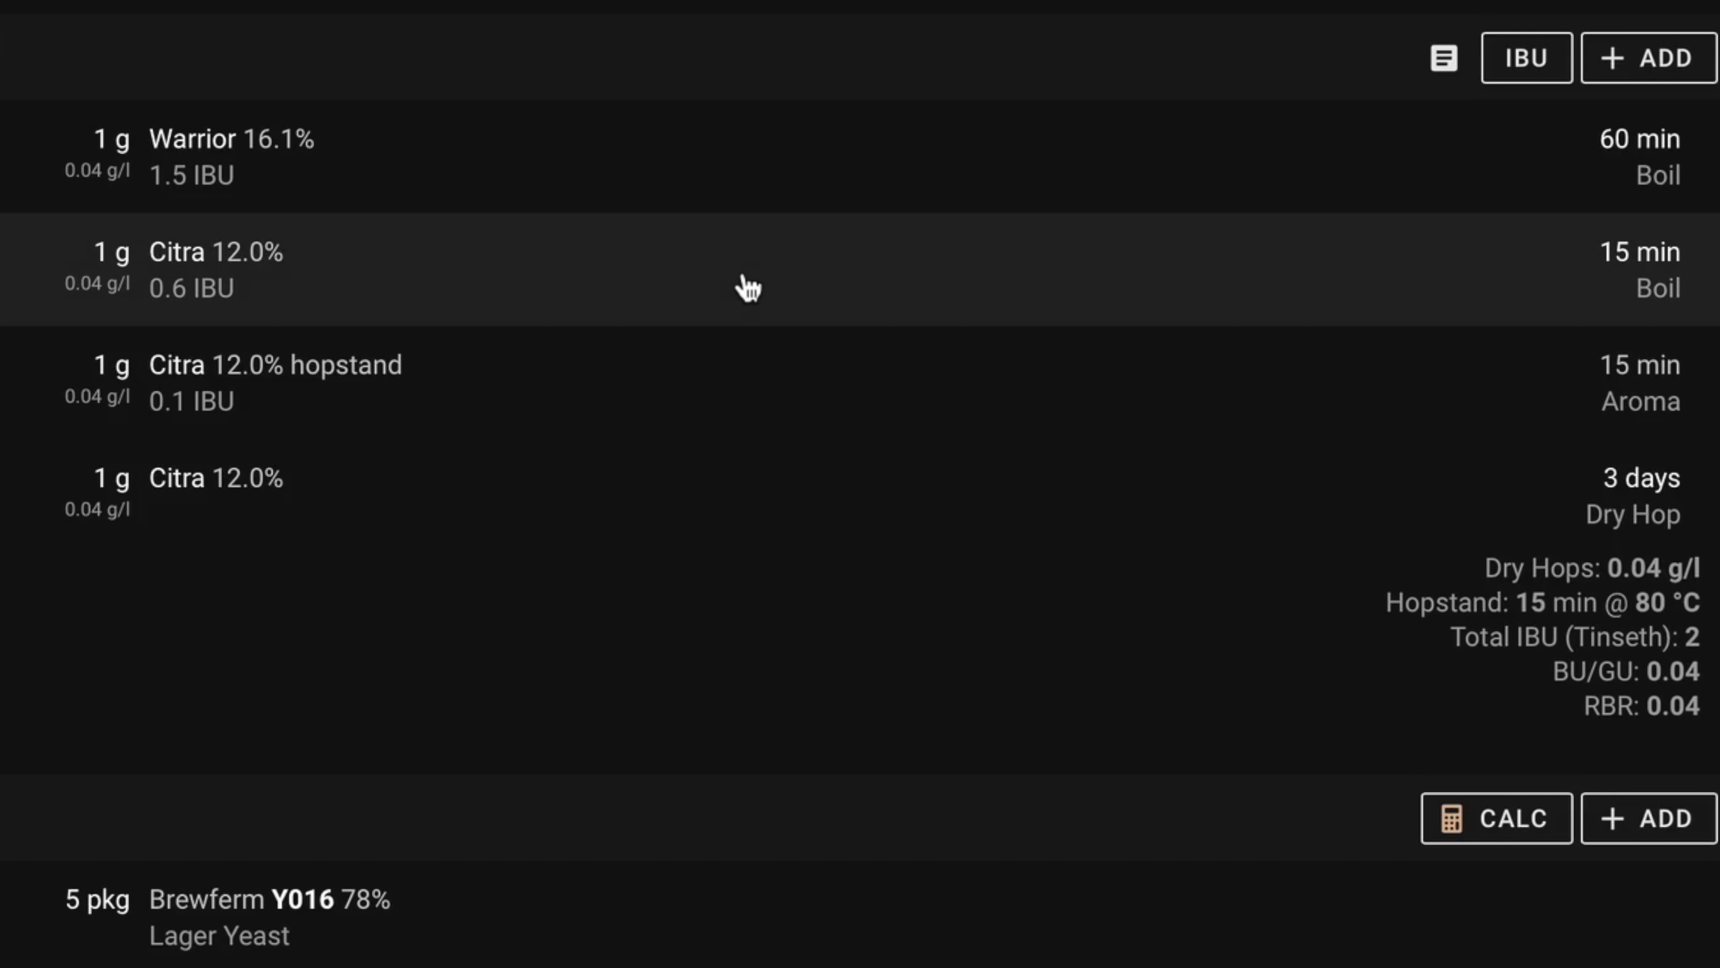
# Set the amount of the 15-minute boil Citra addition to 30 g and save it
pyautogui.click(749, 288)
pyautogui.doubleClick(810, 384)
pyautogui.write('30')
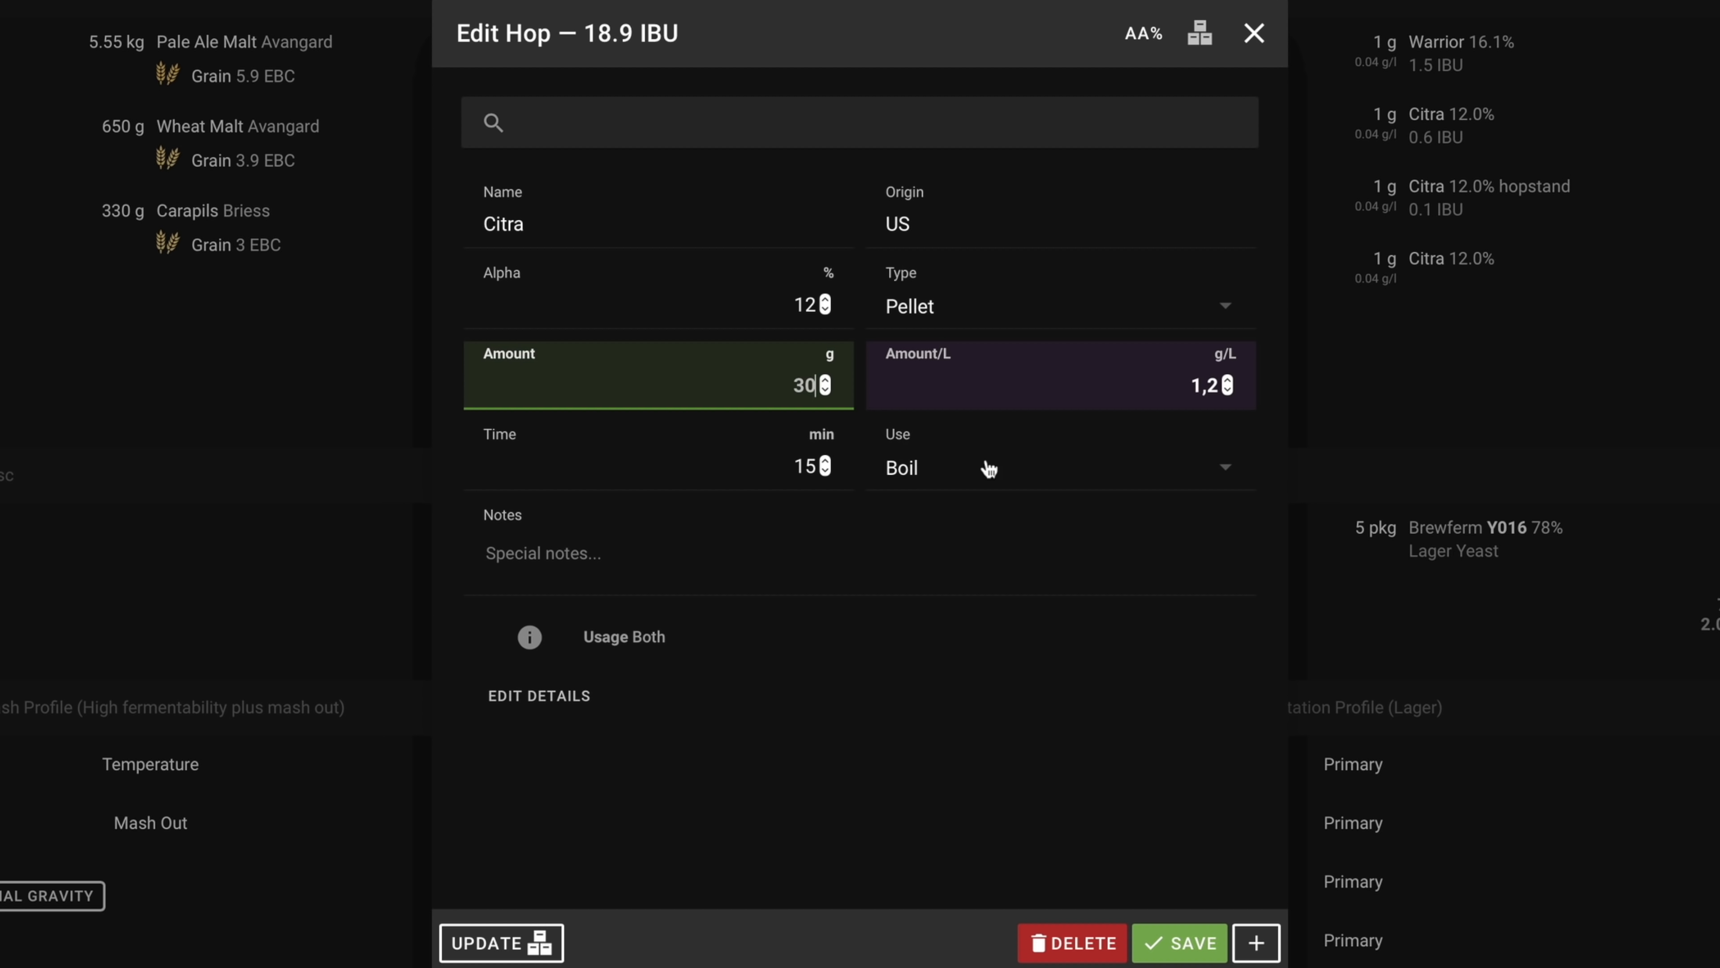
pyautogui.click(1185, 943)
# Set the amount of the hopstand Citra addition to 30 g and save it
pyautogui.click(1357, 261)
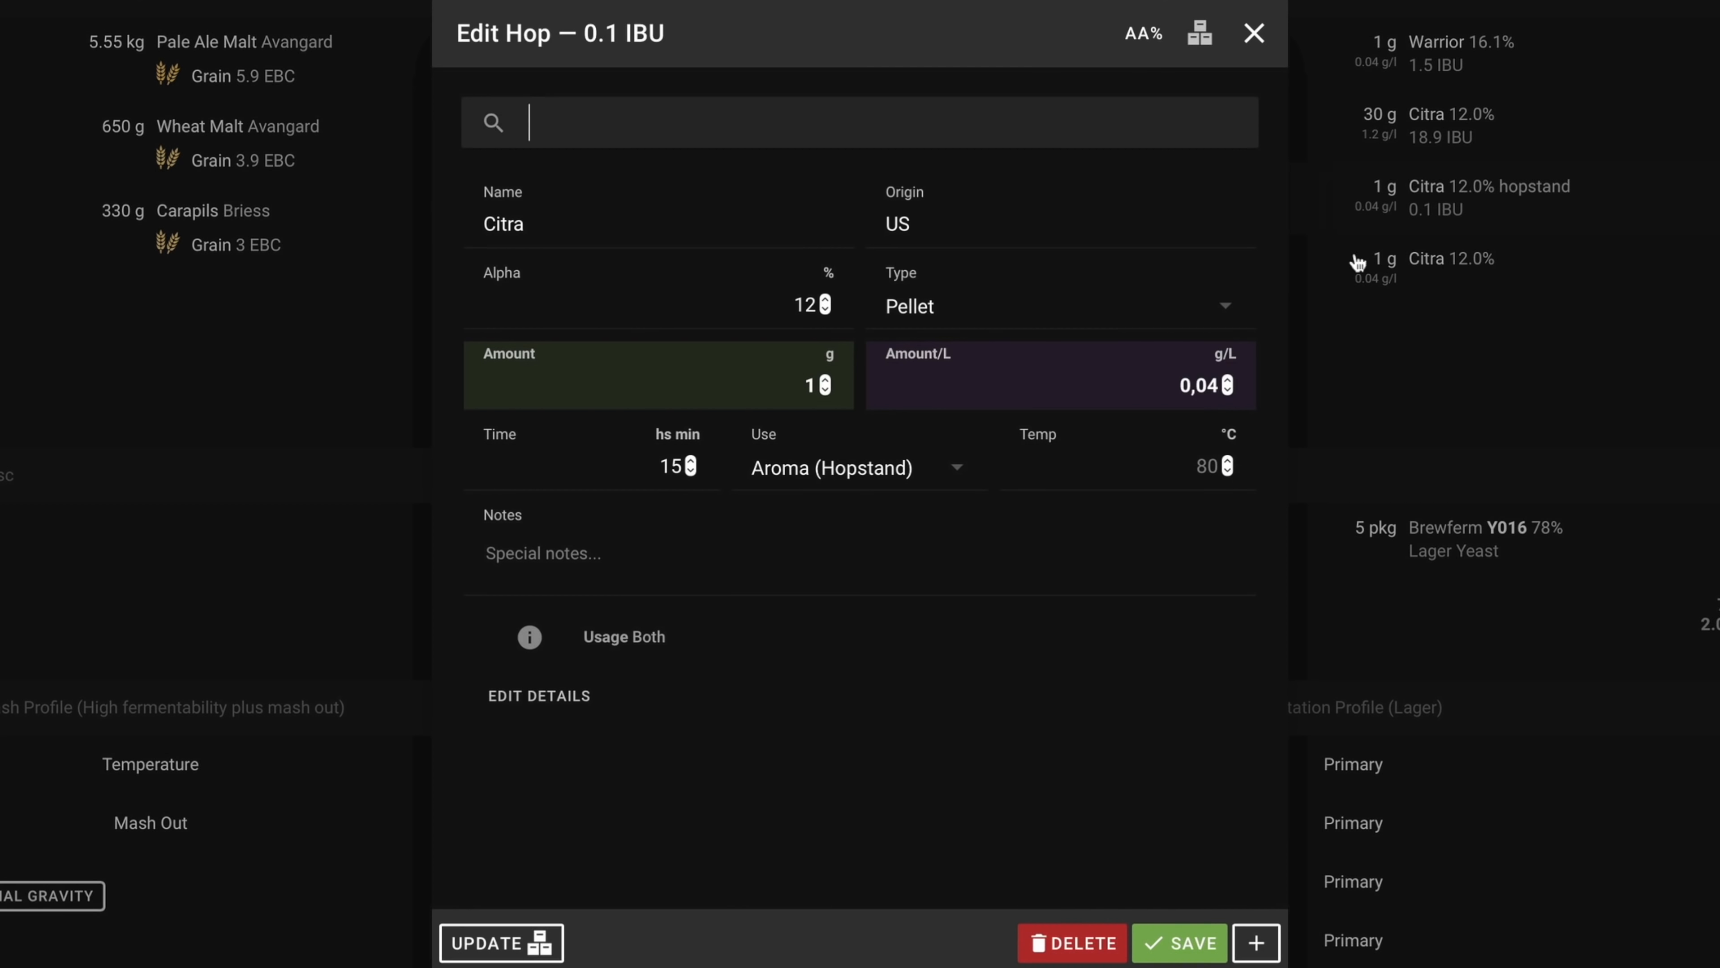
pyautogui.doubleClick(814, 385)
pyautogui.write('30')
pyautogui.click(1179, 943)
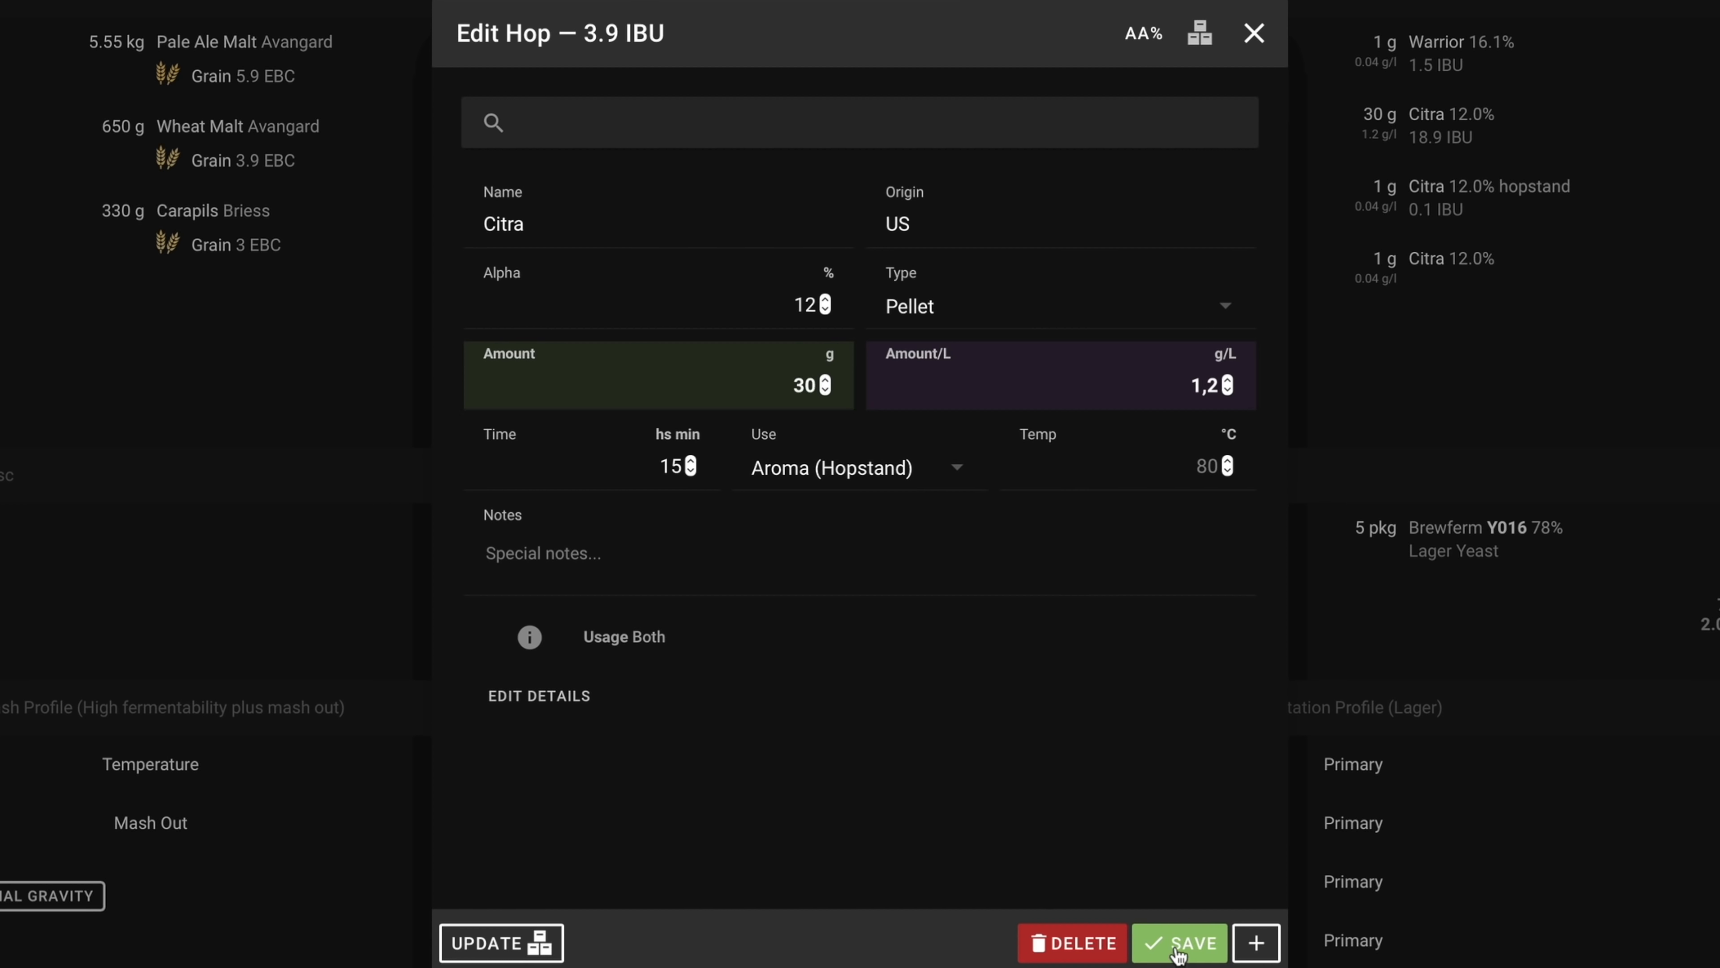
# Set the amount of the 3-day dry hop Citra addition to 30 g and save it
pyautogui.click(1680, 290)
pyautogui.doubleClick(810, 385)
pyautogui.write('30')
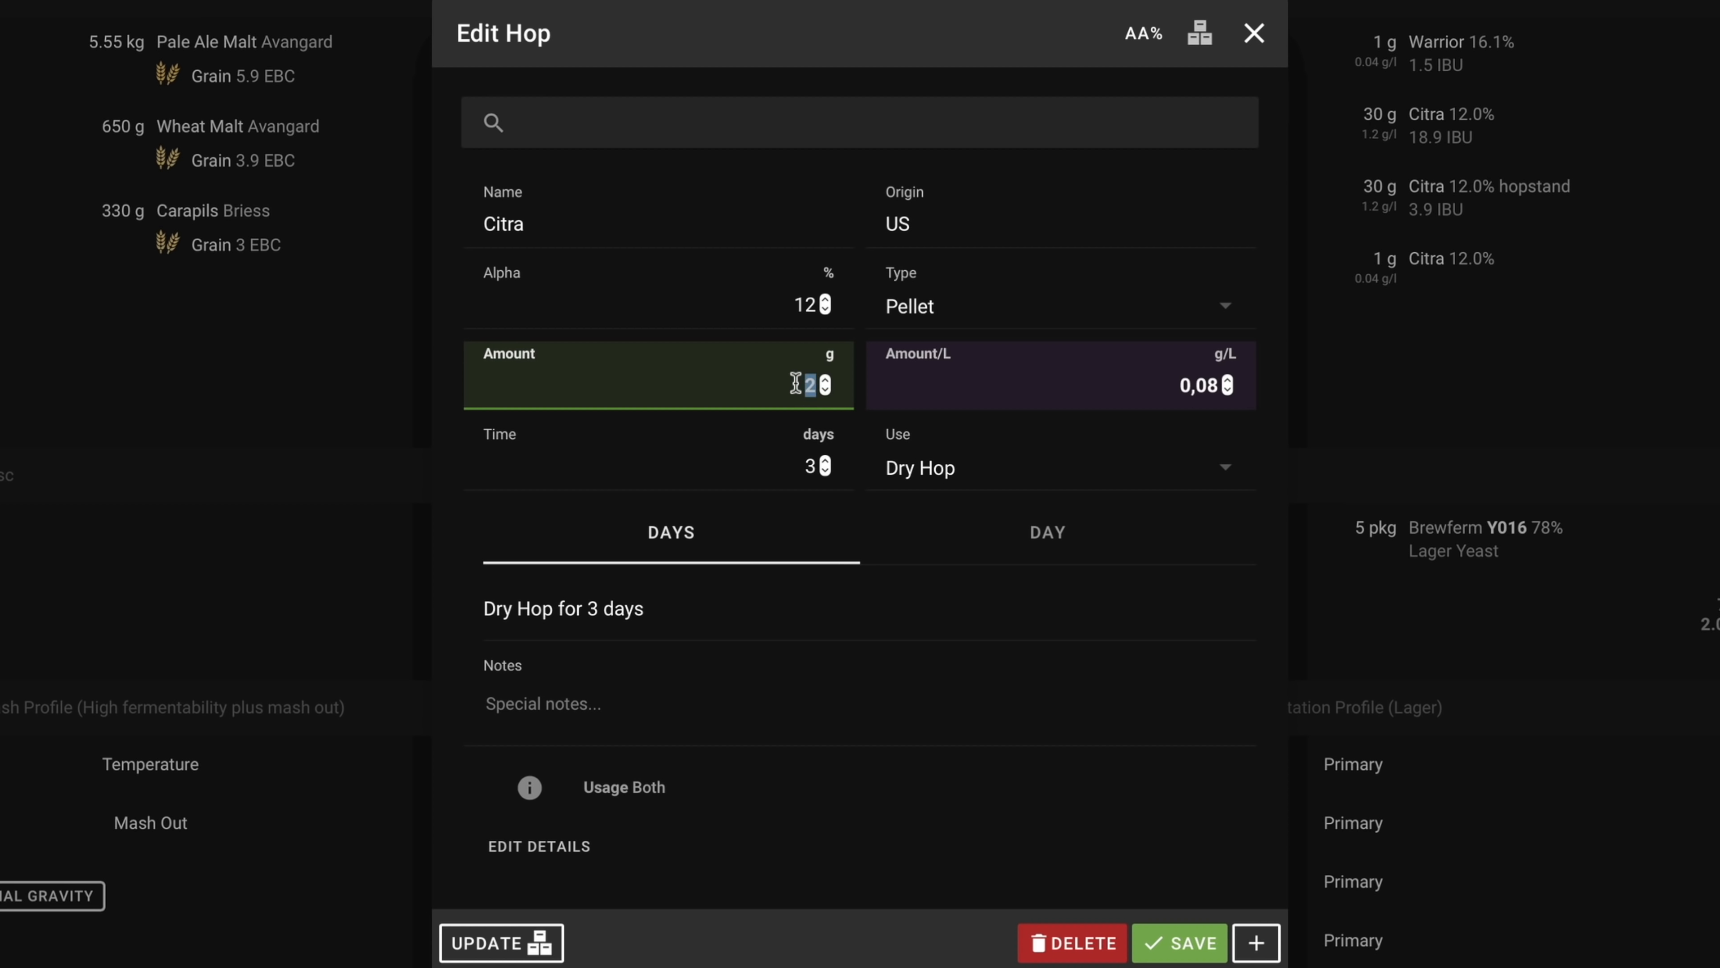
pyautogui.click(1179, 942)
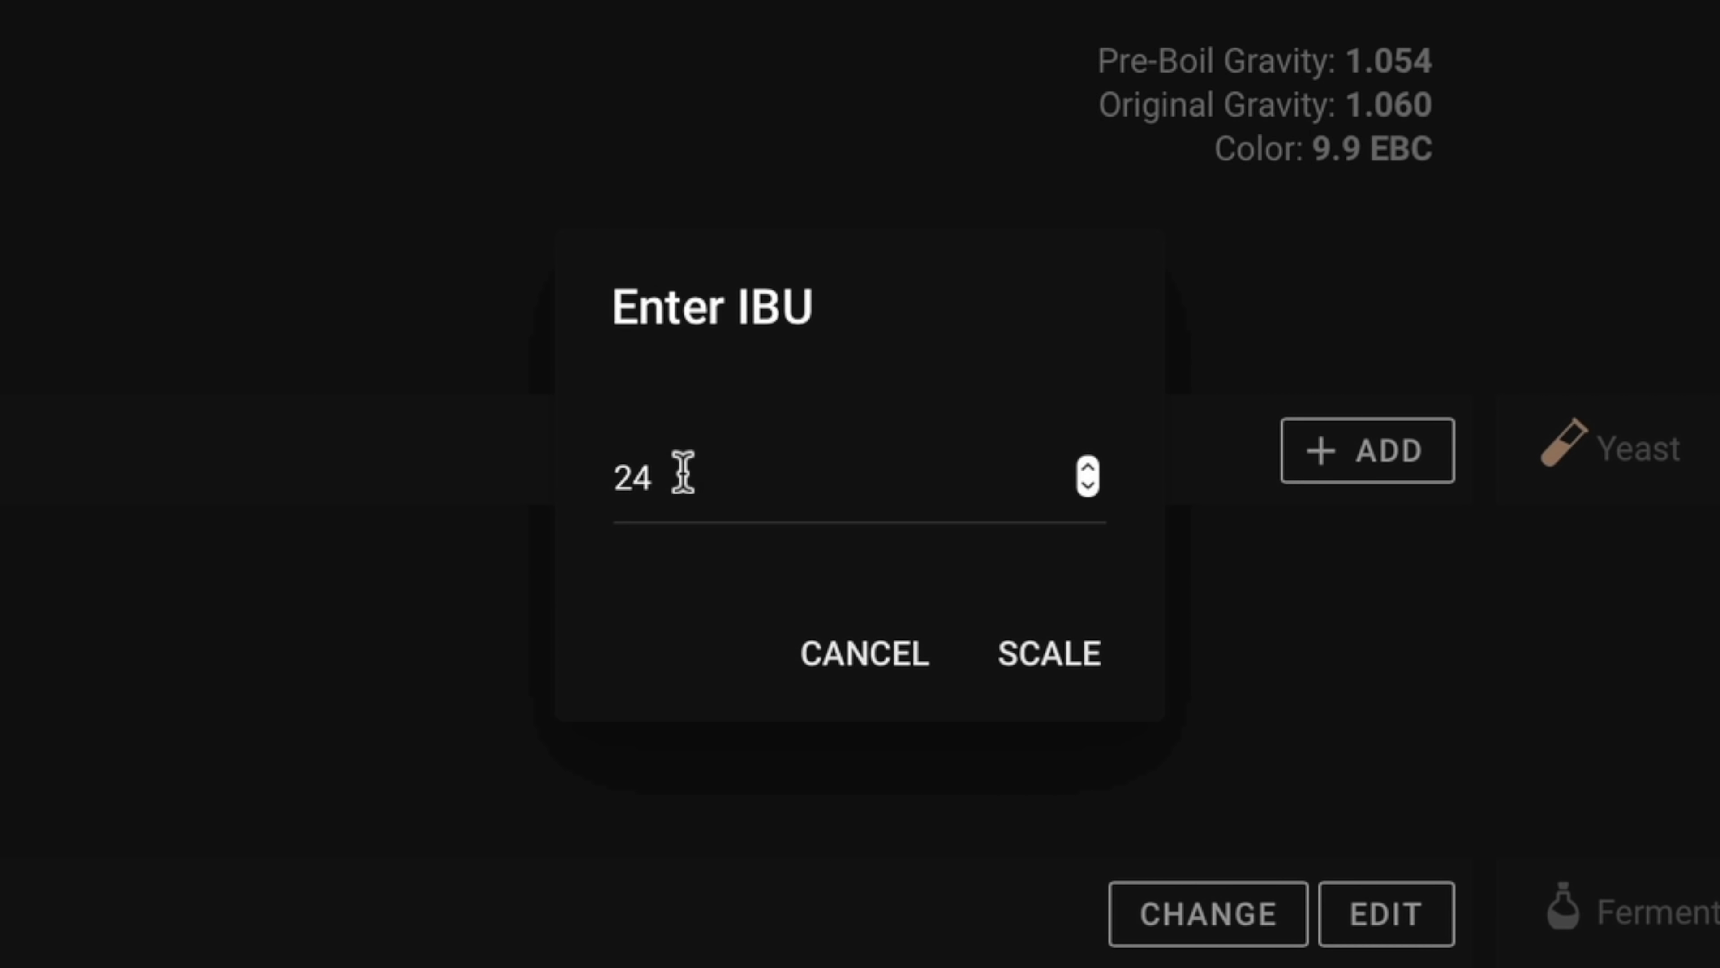
# Scale the recipe's hop bitterness to 50 IBU
pyautogui.moveTo(682, 472); pyautogui.dragTo(567, 459)
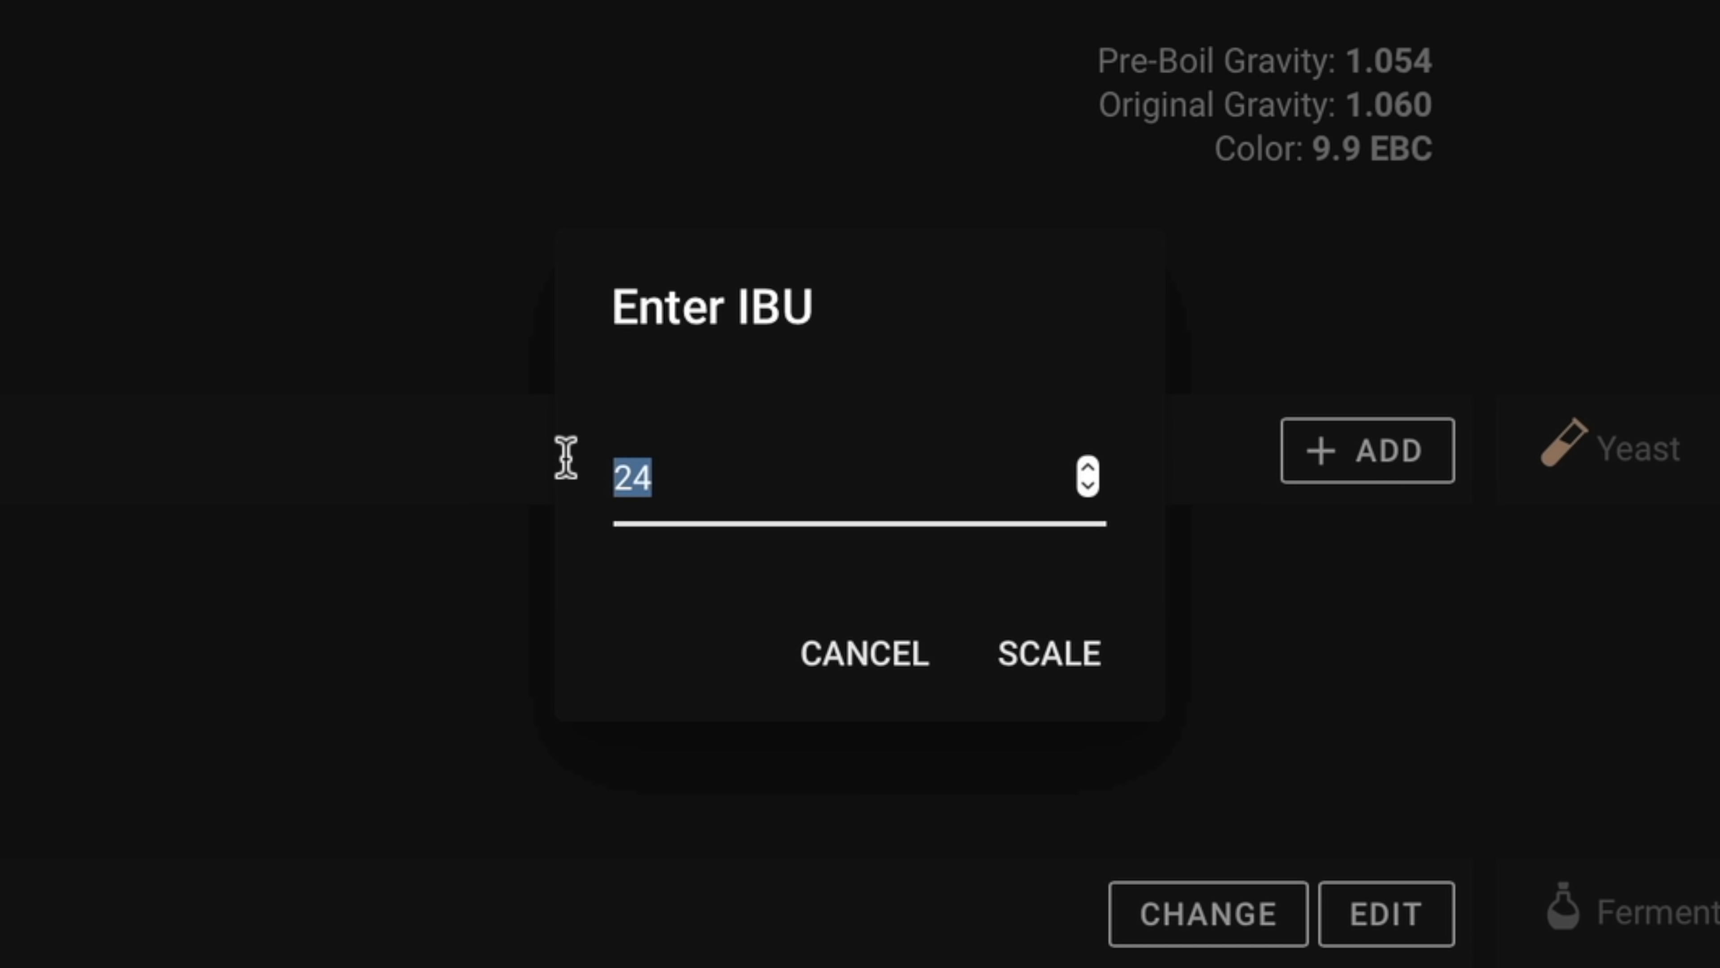
pyautogui.write('50')
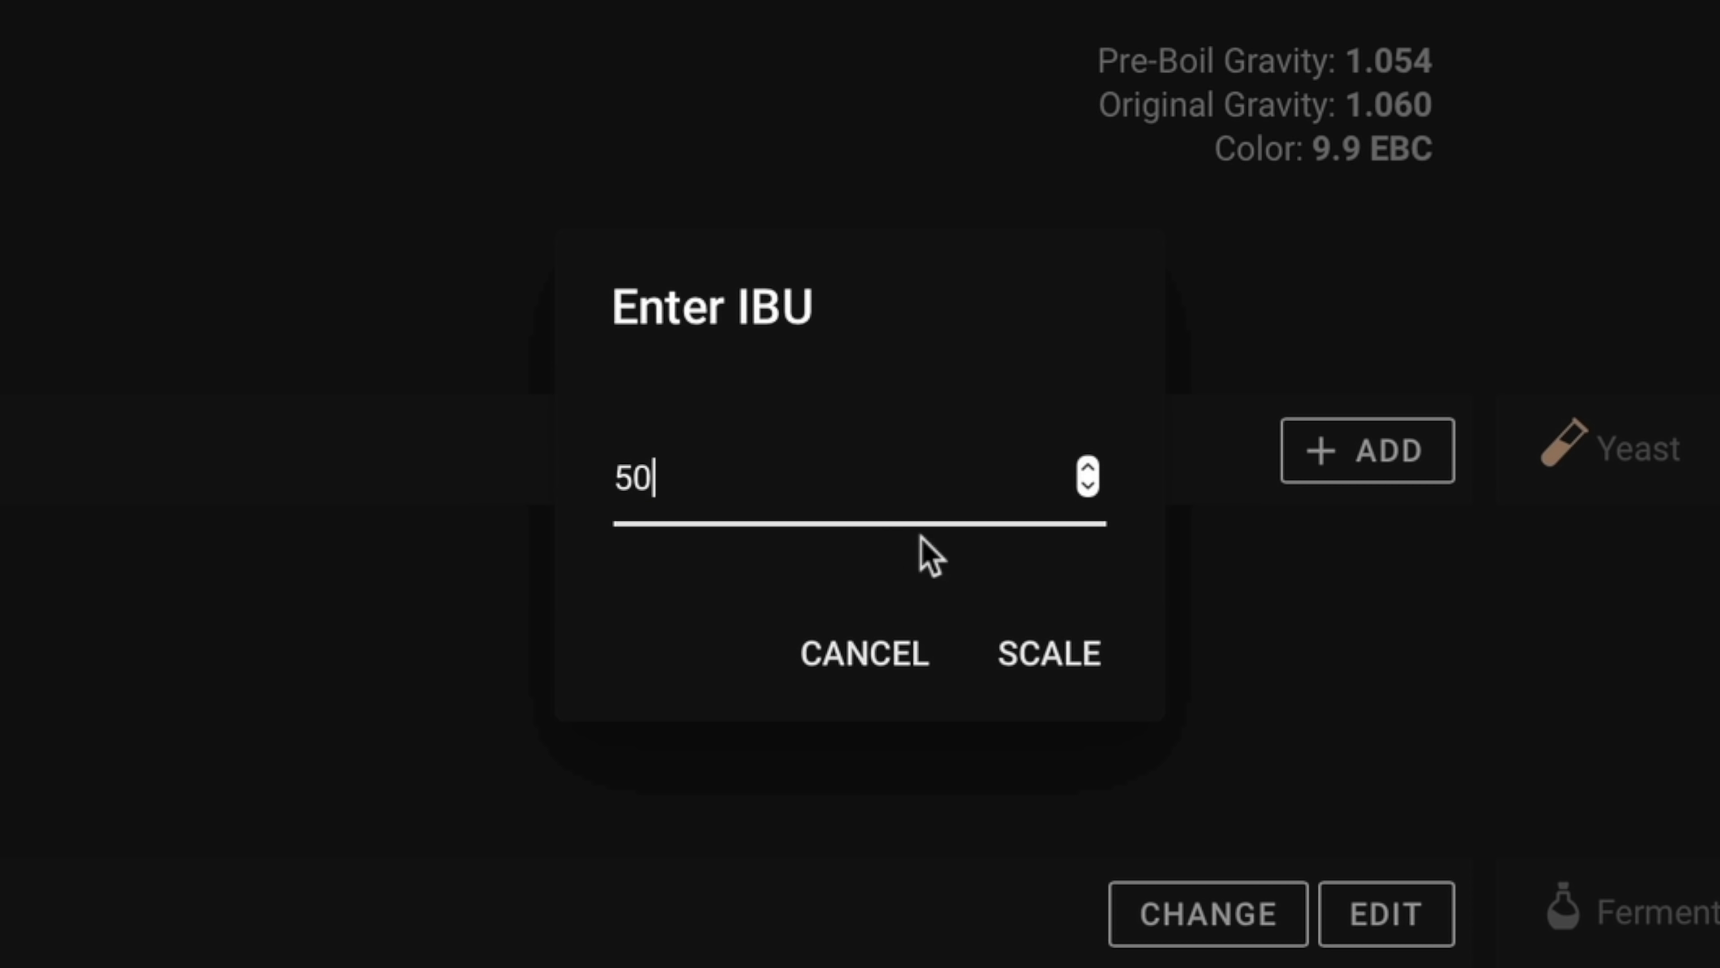
pyautogui.click(1014, 667)
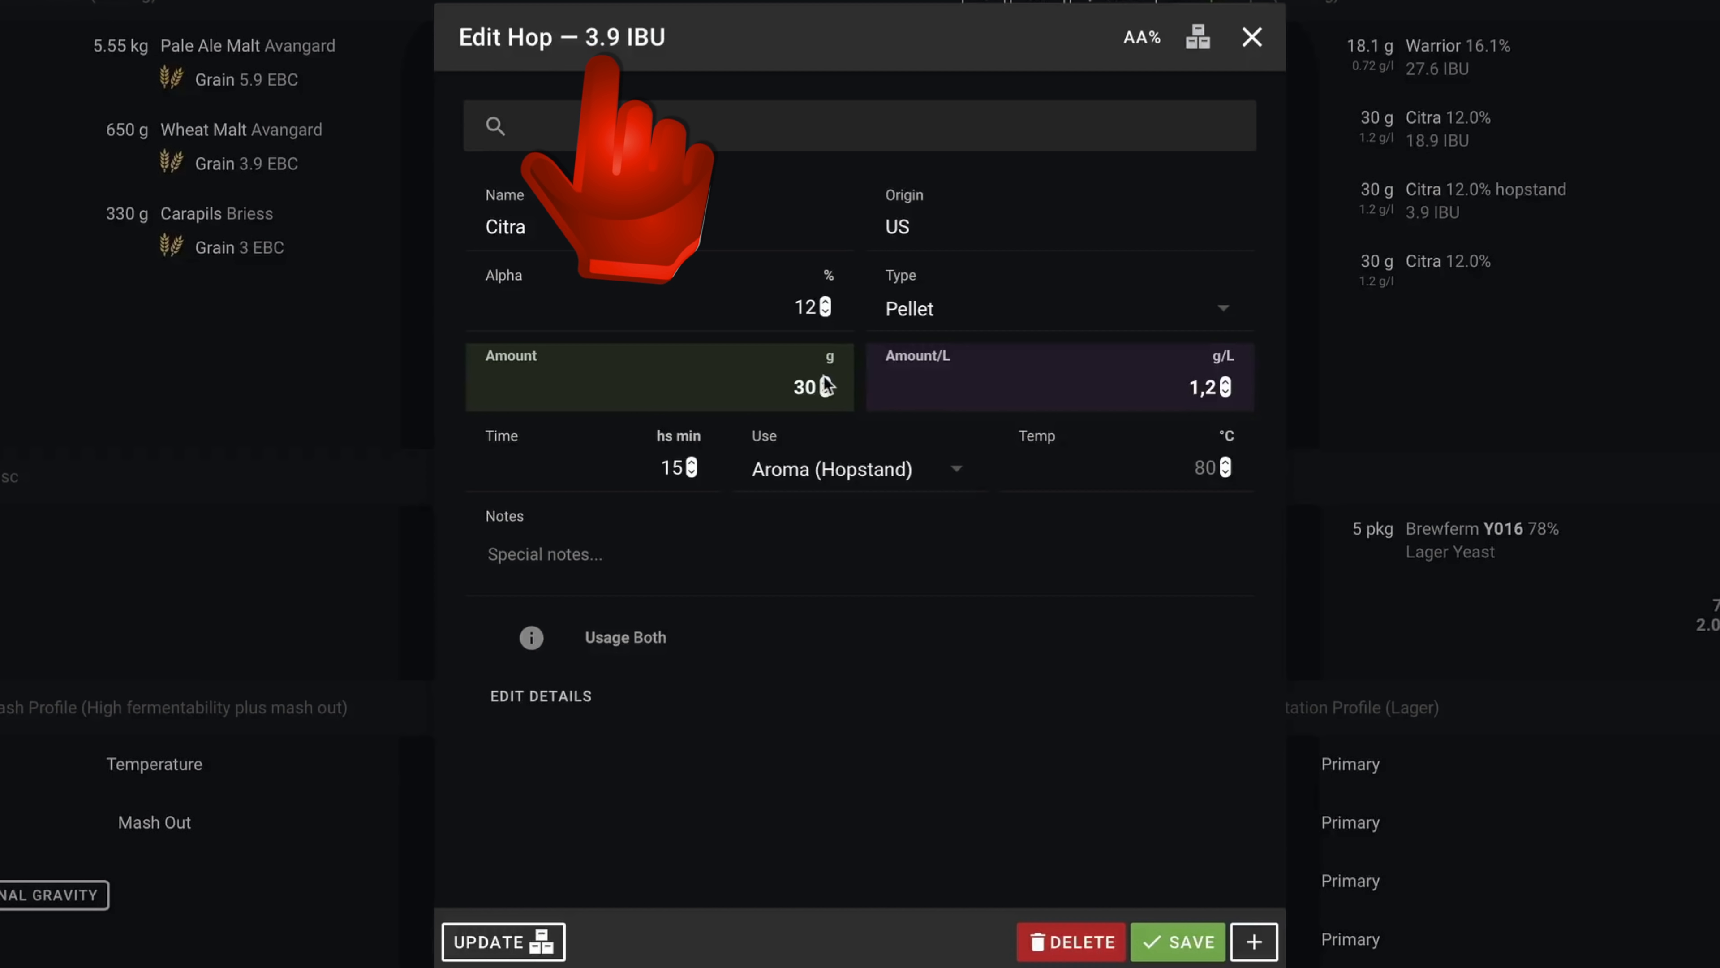
# Raise the hopstand Citra addition's amount to 39 g and save it
pyautogui.click(827, 378)
pyautogui.click(825, 382)
pyautogui.click(825, 382)
pyautogui.click(824, 381)
pyautogui.click(825, 381)
pyautogui.click(825, 382)
pyautogui.click(824, 381)
pyautogui.click(825, 382)
pyautogui.click(825, 381)
pyautogui.click(825, 382)
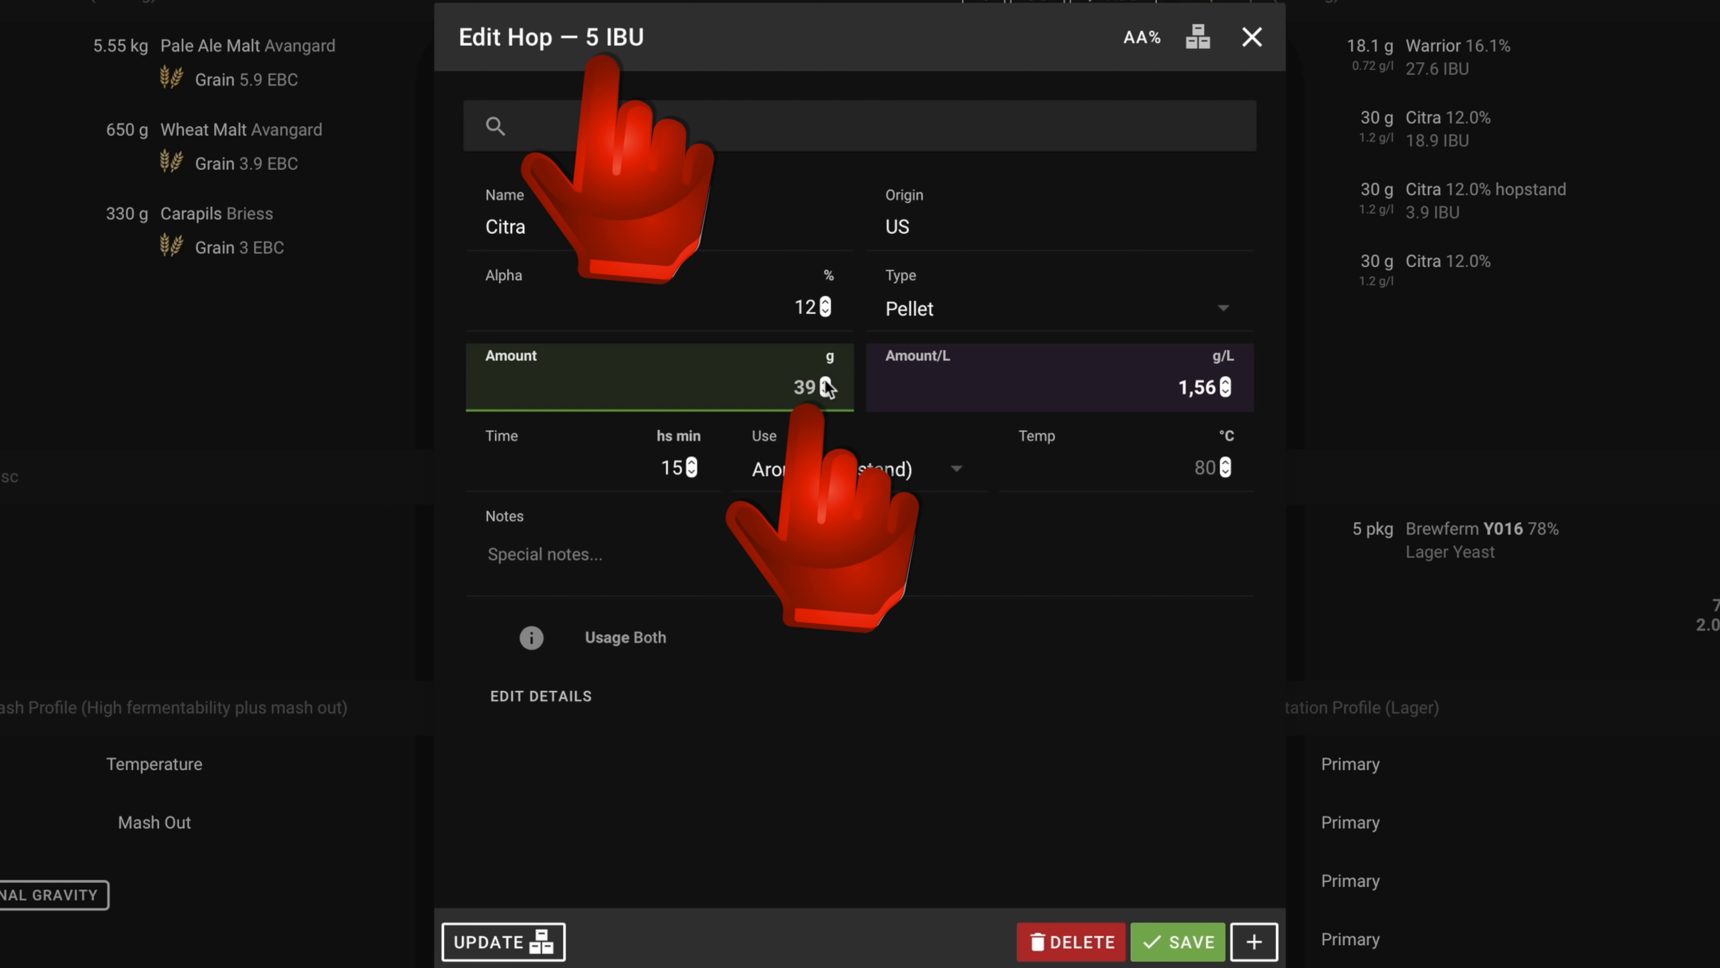
pyautogui.click(1164, 946)
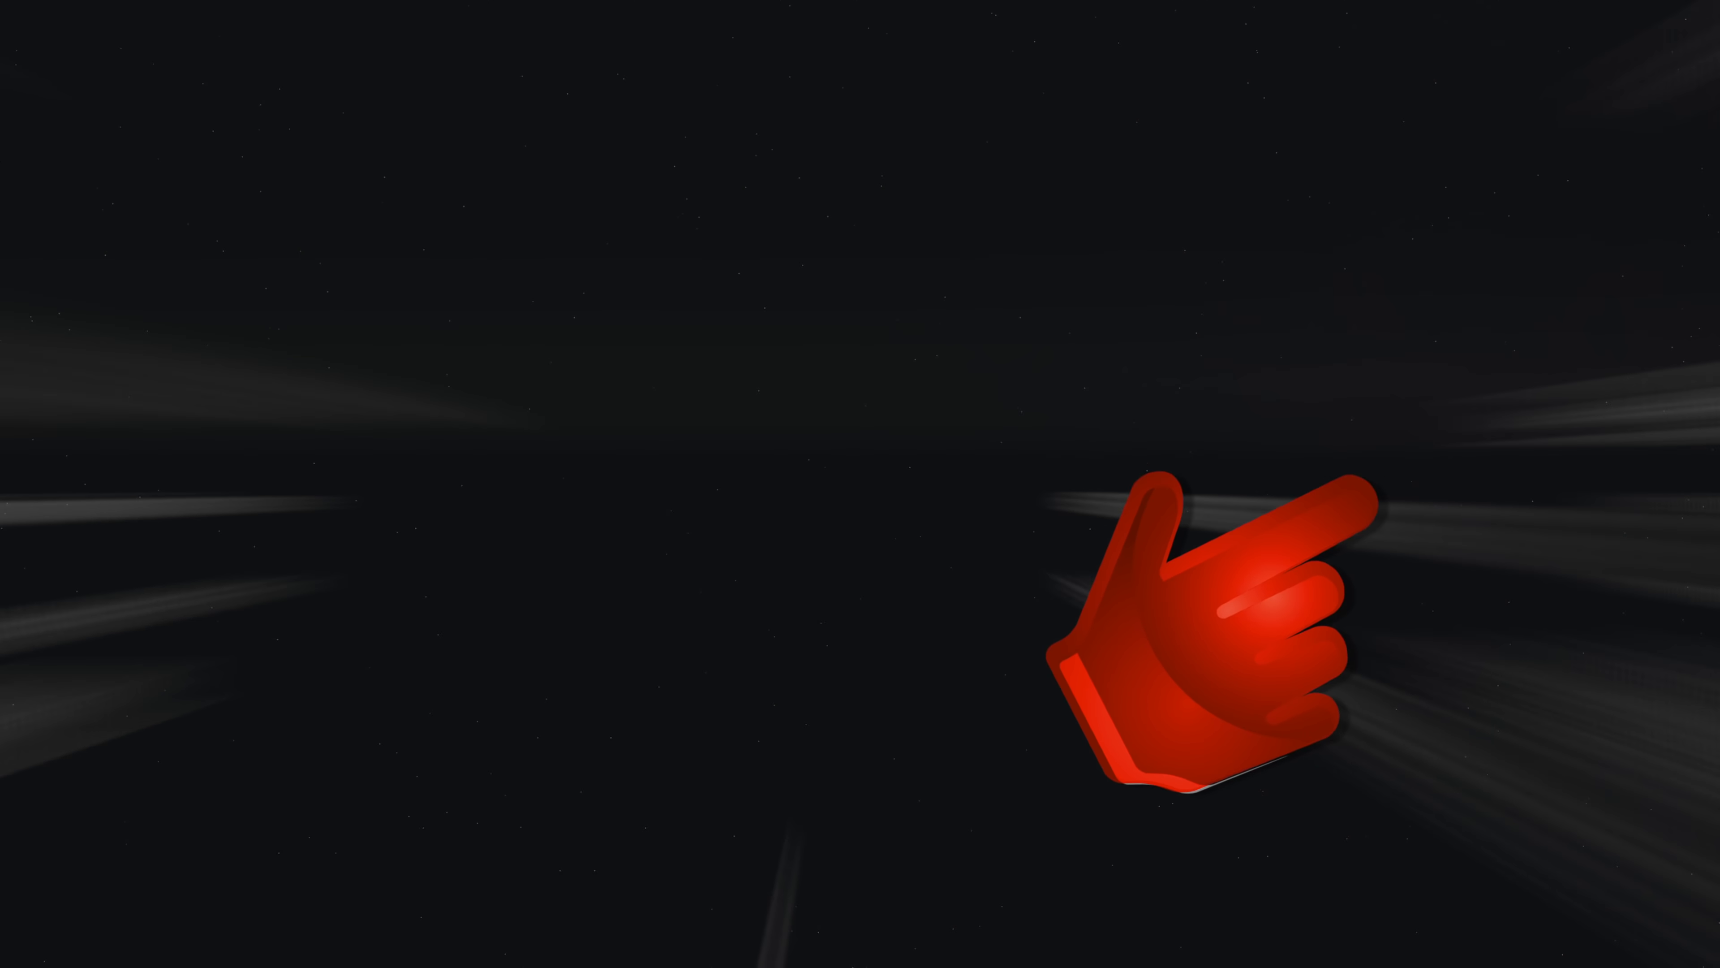
# Open the water calculator and choose Hoppy as the target water profile
pyautogui.click(1482, 425)
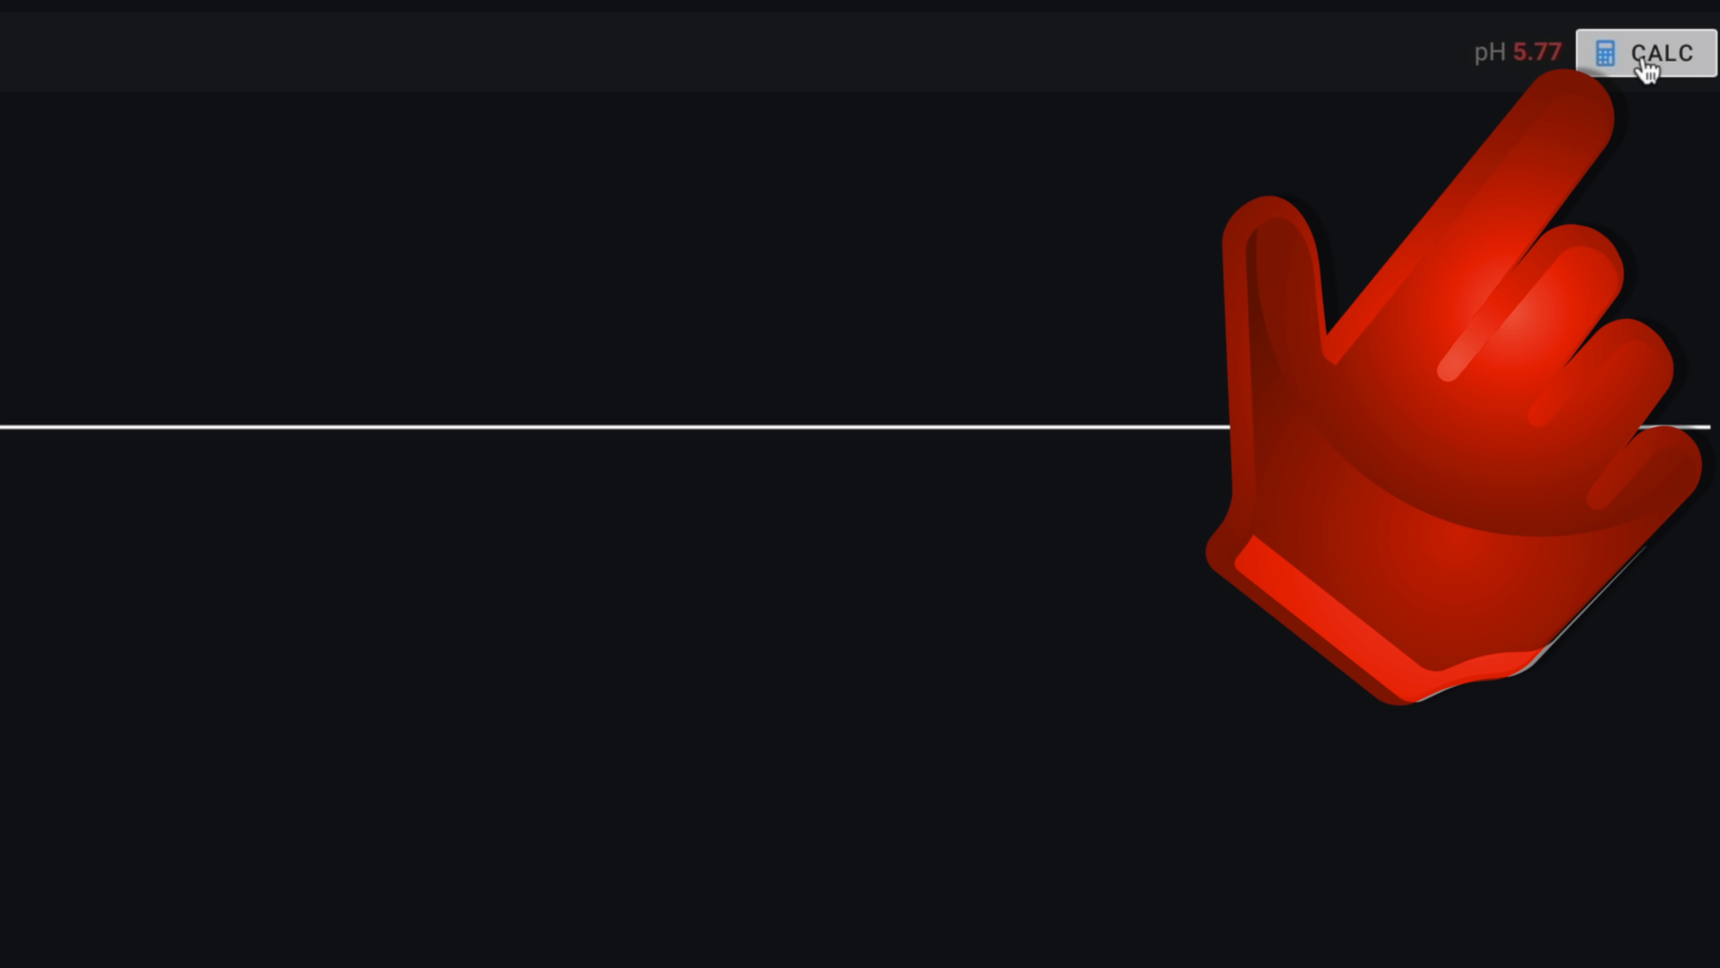
pyautogui.click(1645, 54)
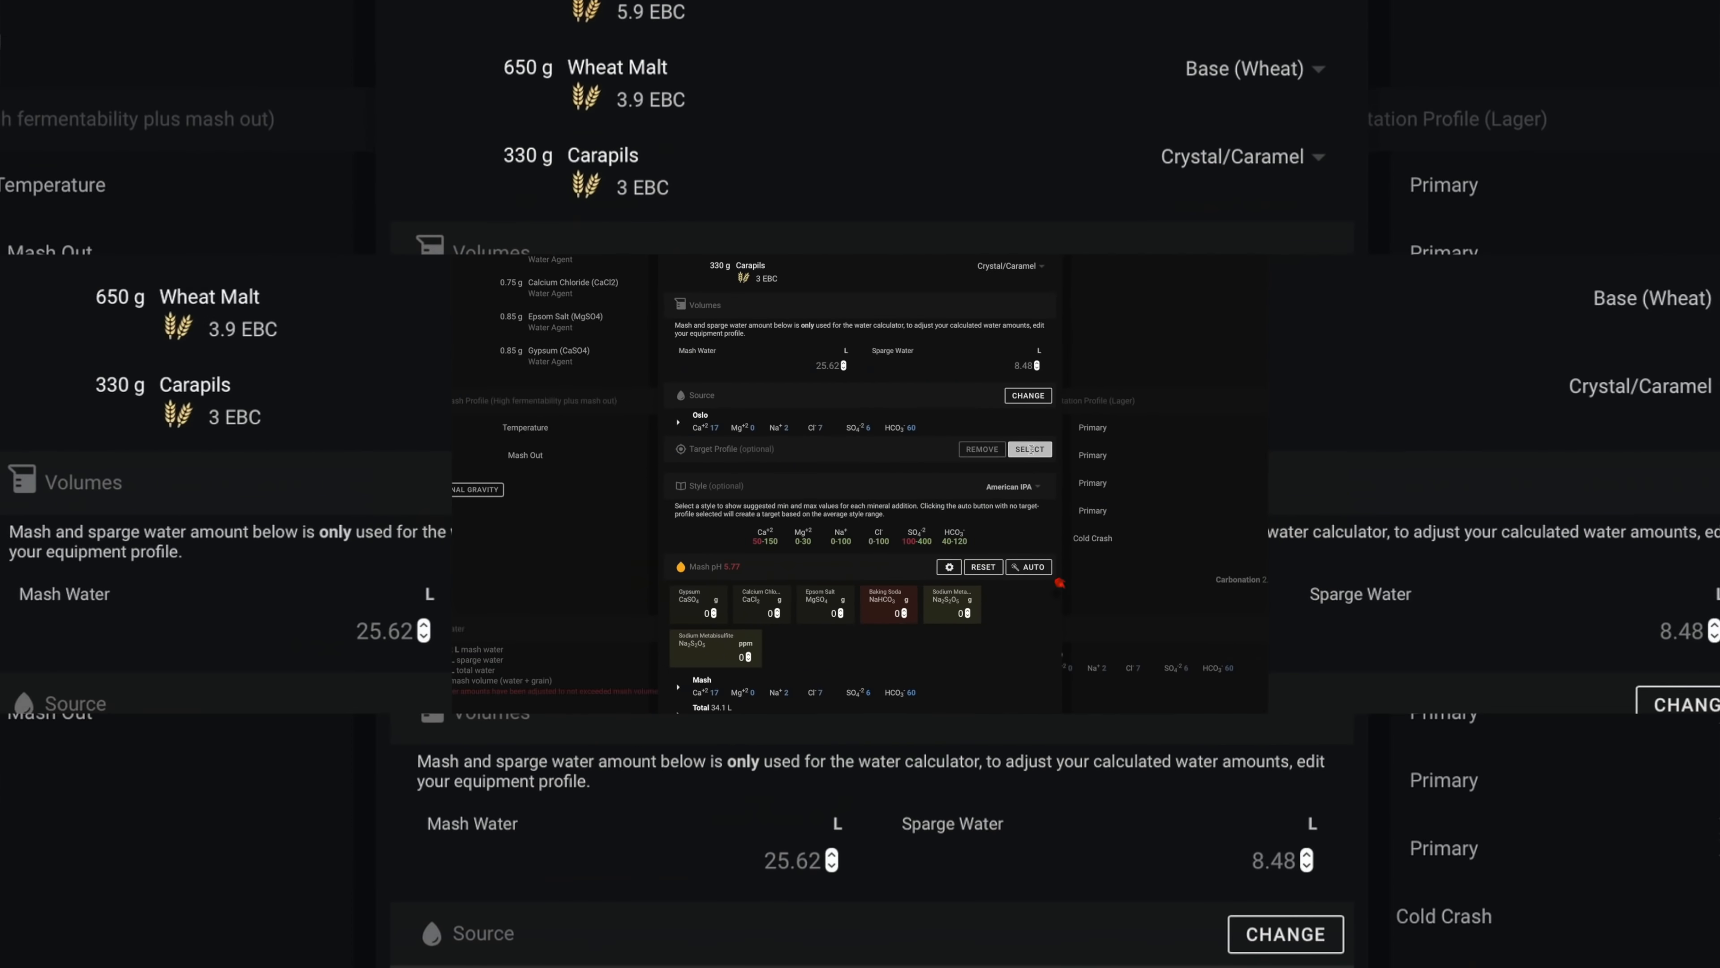
pyautogui.scroll(-5, 1161, 469)
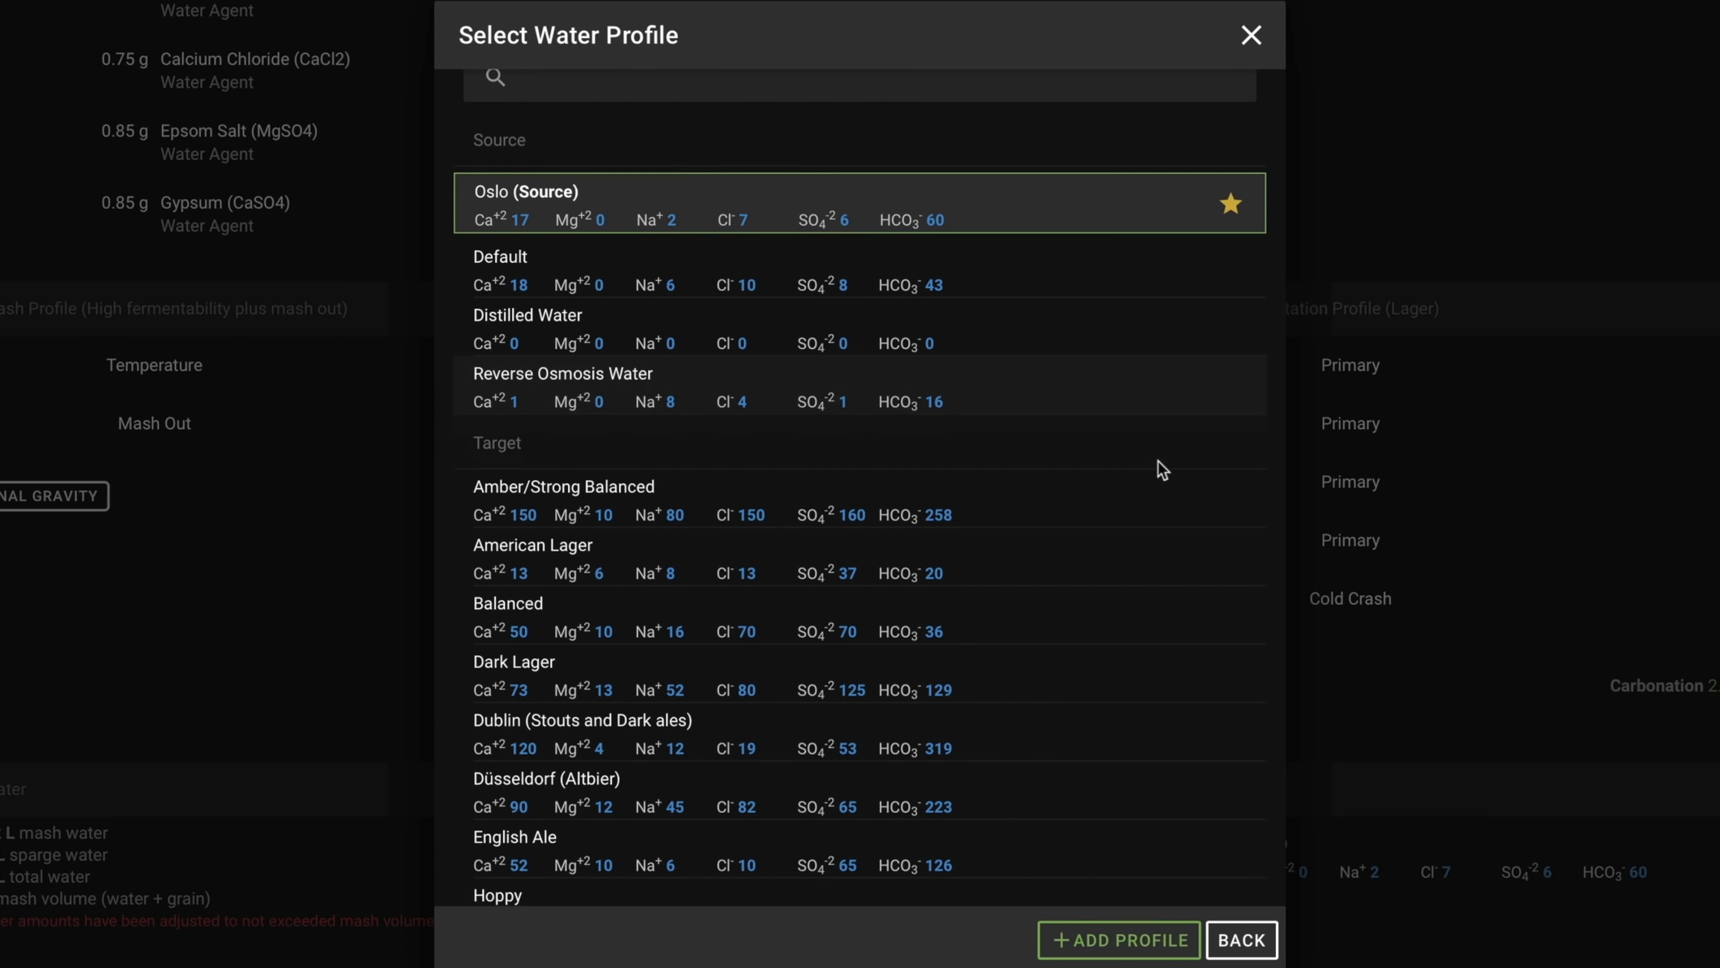
pyautogui.scroll(-3, 1161, 472)
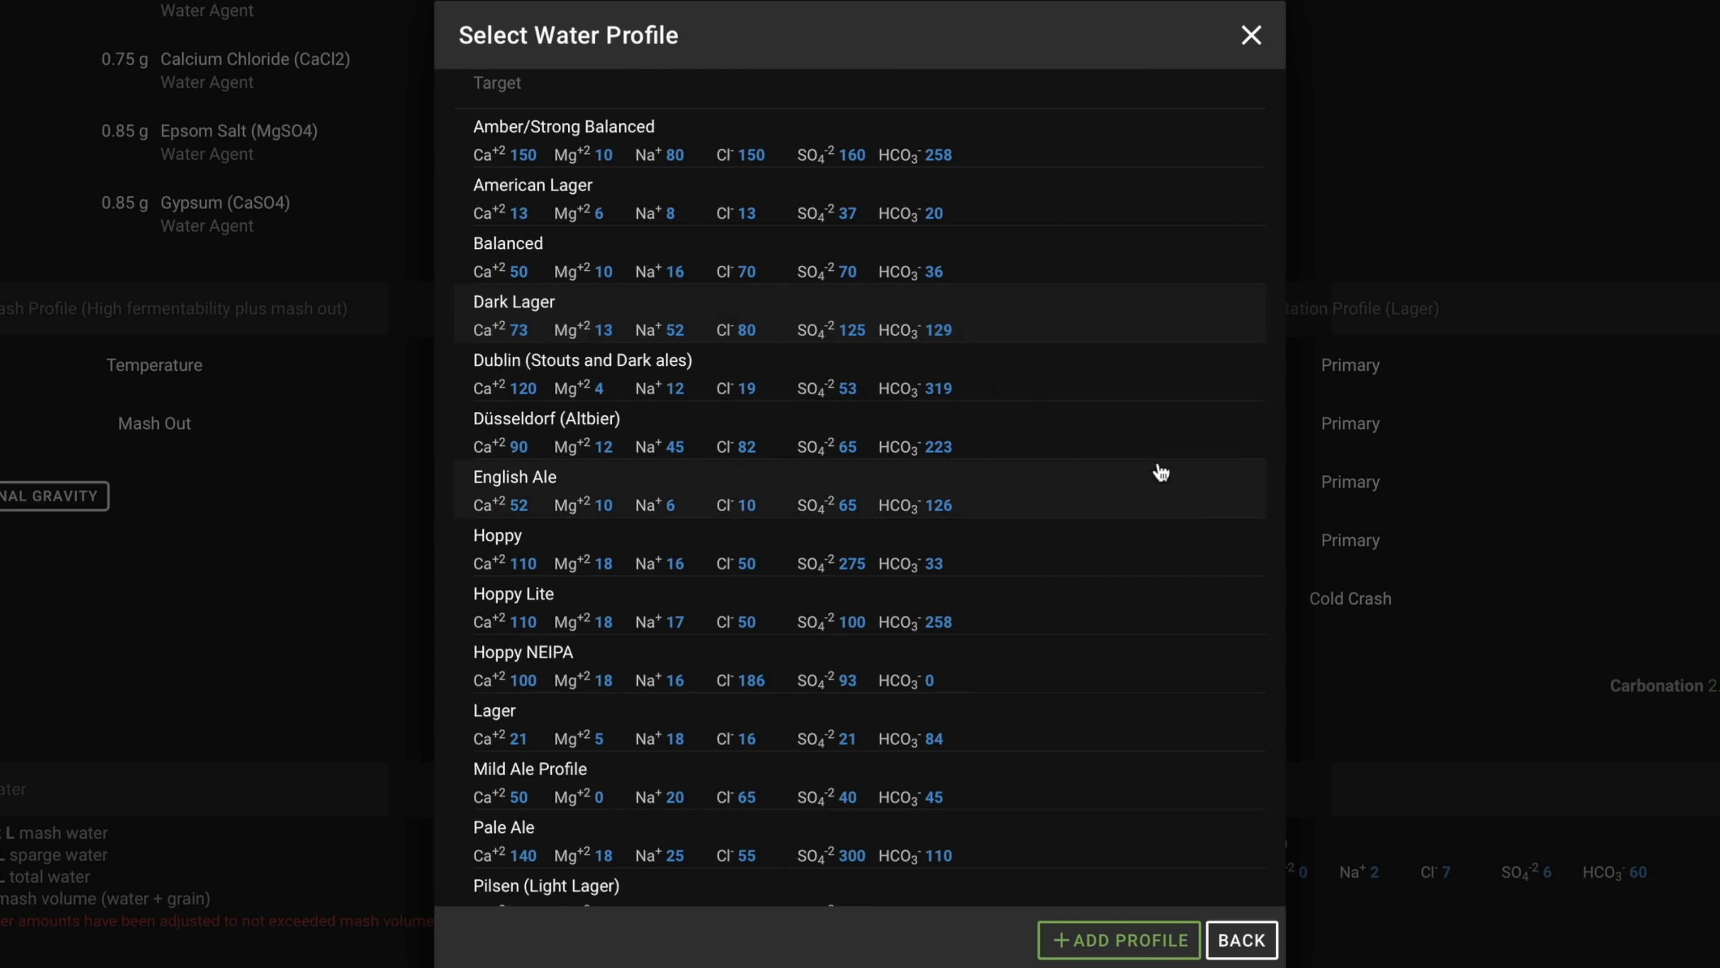
pyautogui.click(683, 448)
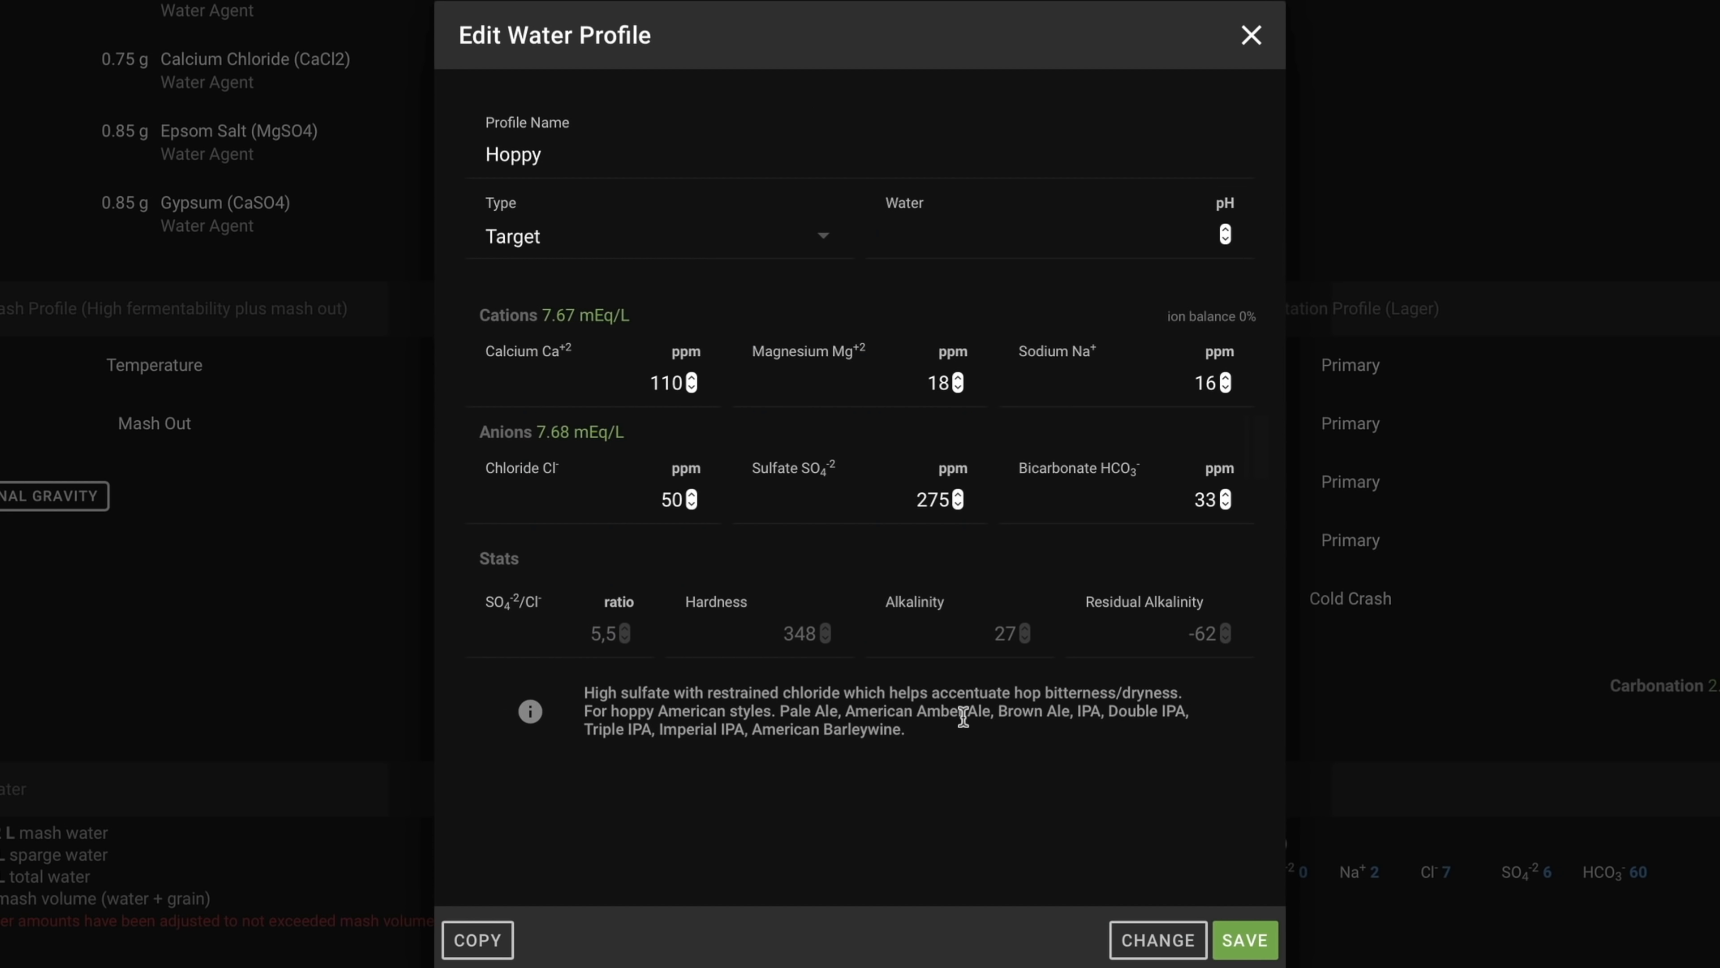
pyautogui.click(1219, 933)
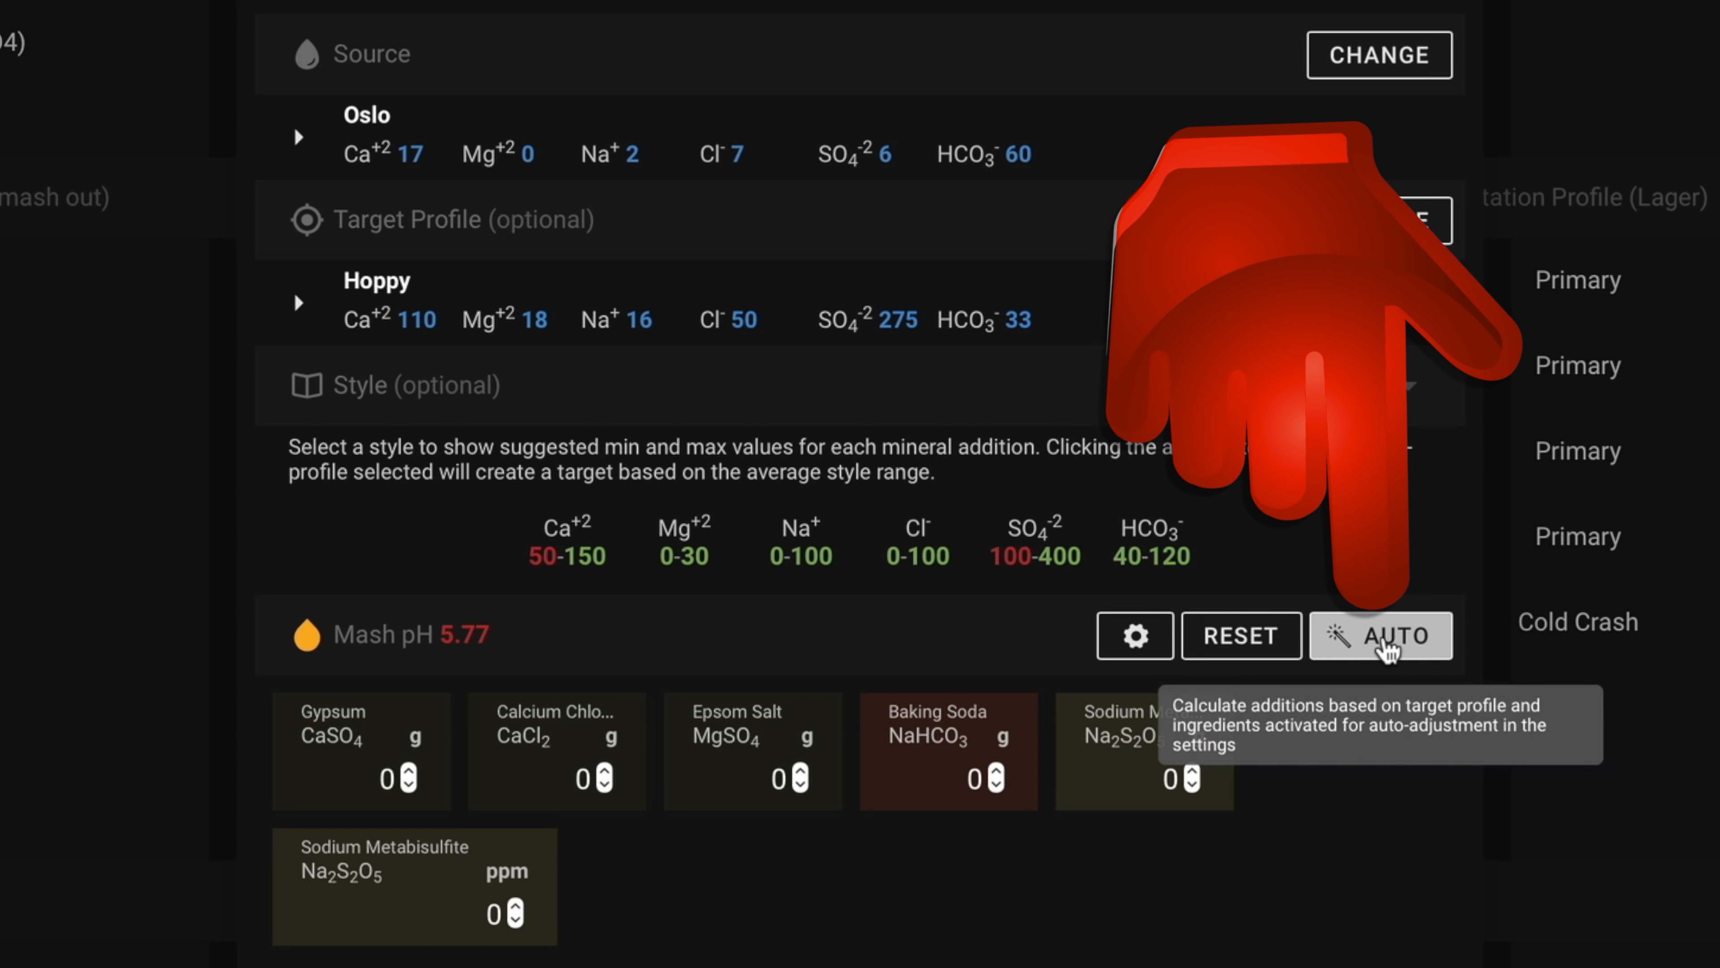
# Automatically calculate the mineral additions for the Hoppy target profile and open the water calculator's adjustment settings
pyautogui.click(1387, 649)
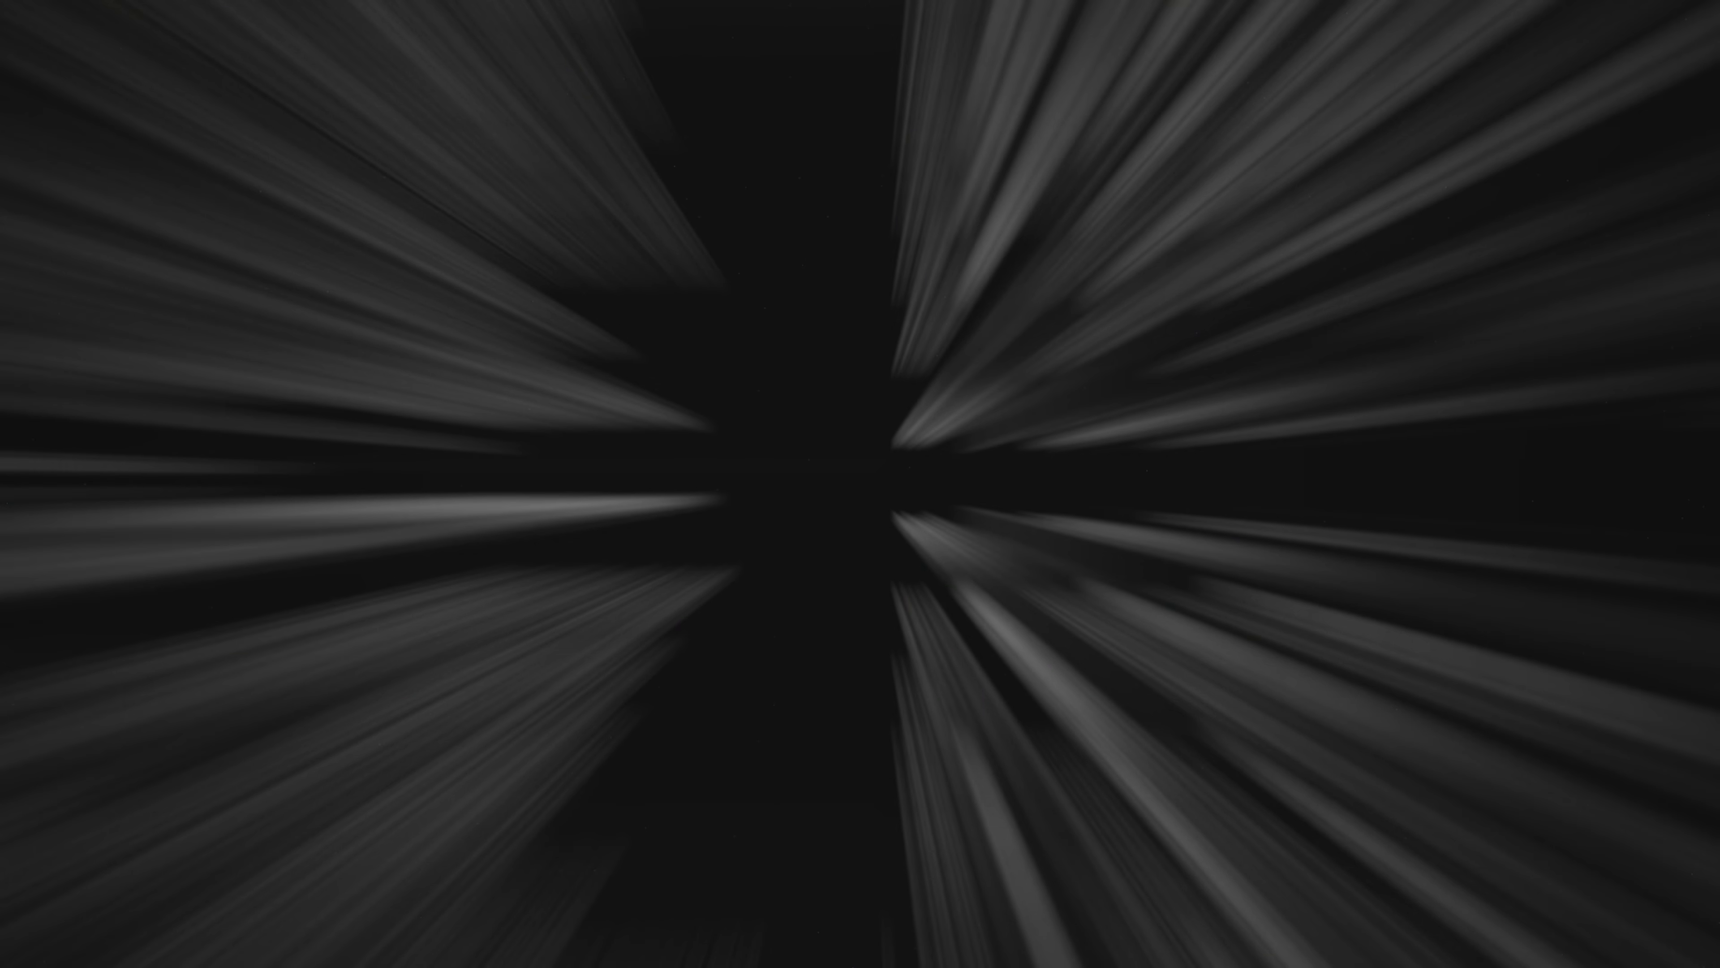
pyautogui.click(1136, 635)
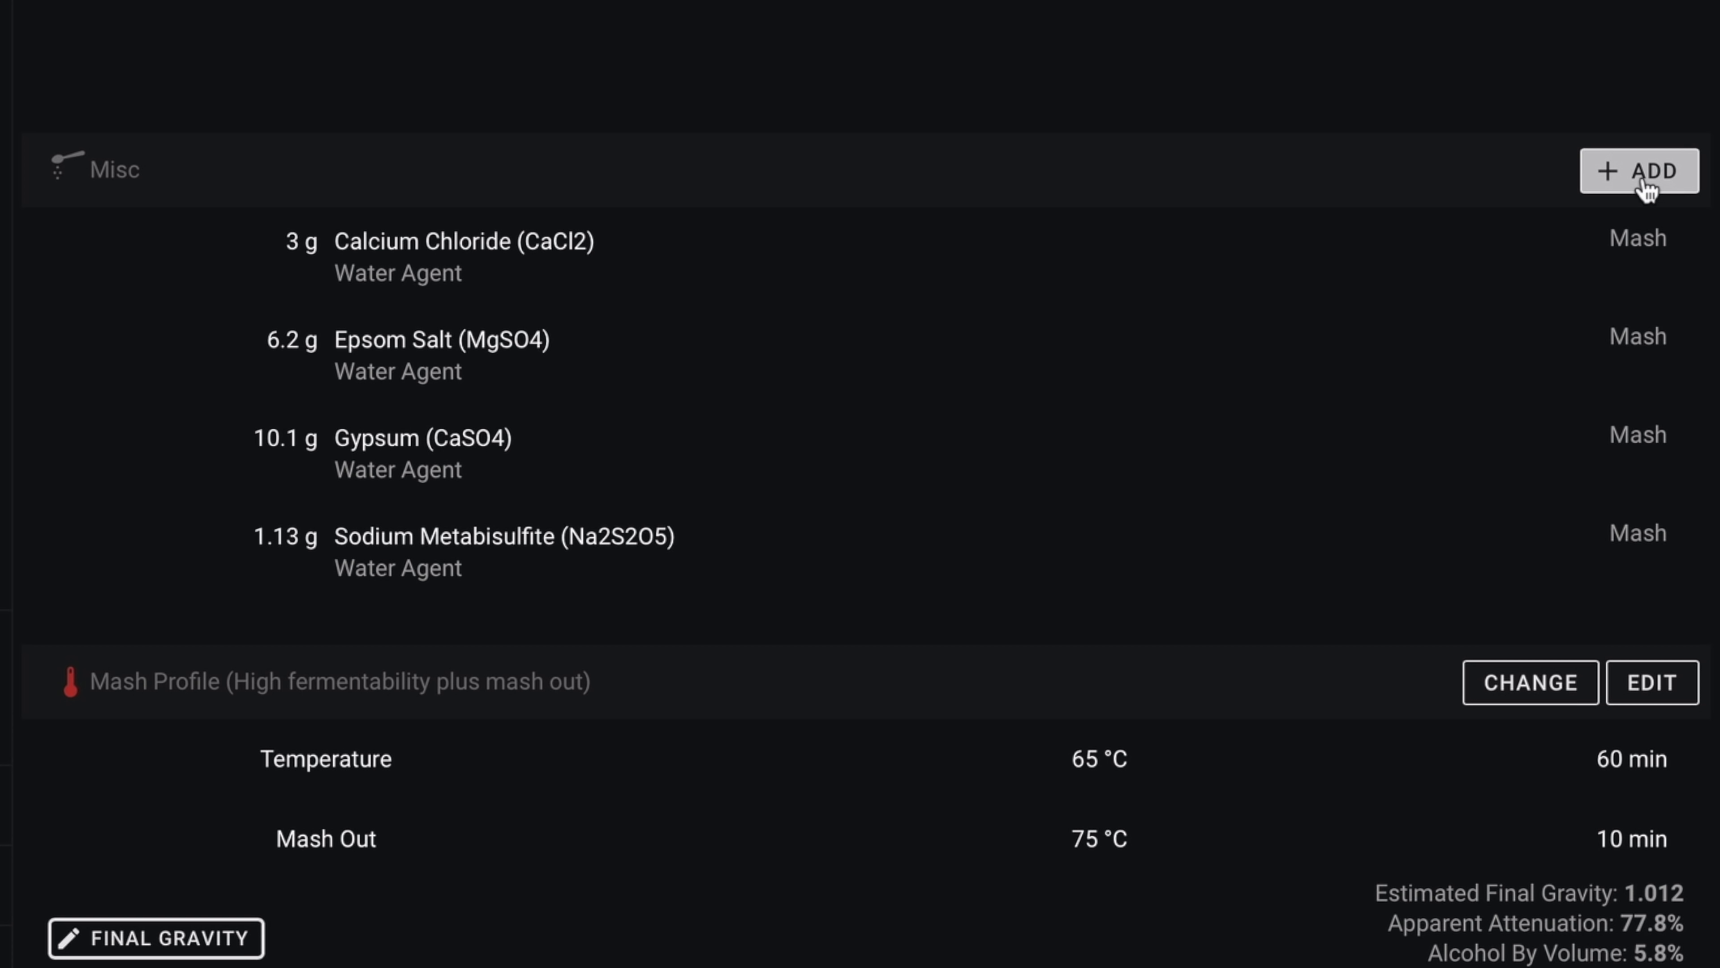
# Start adding a misc ingredient to the recipe and search the ingredient list for "fining", followed by "nut"
pyautogui.click(1643, 173)
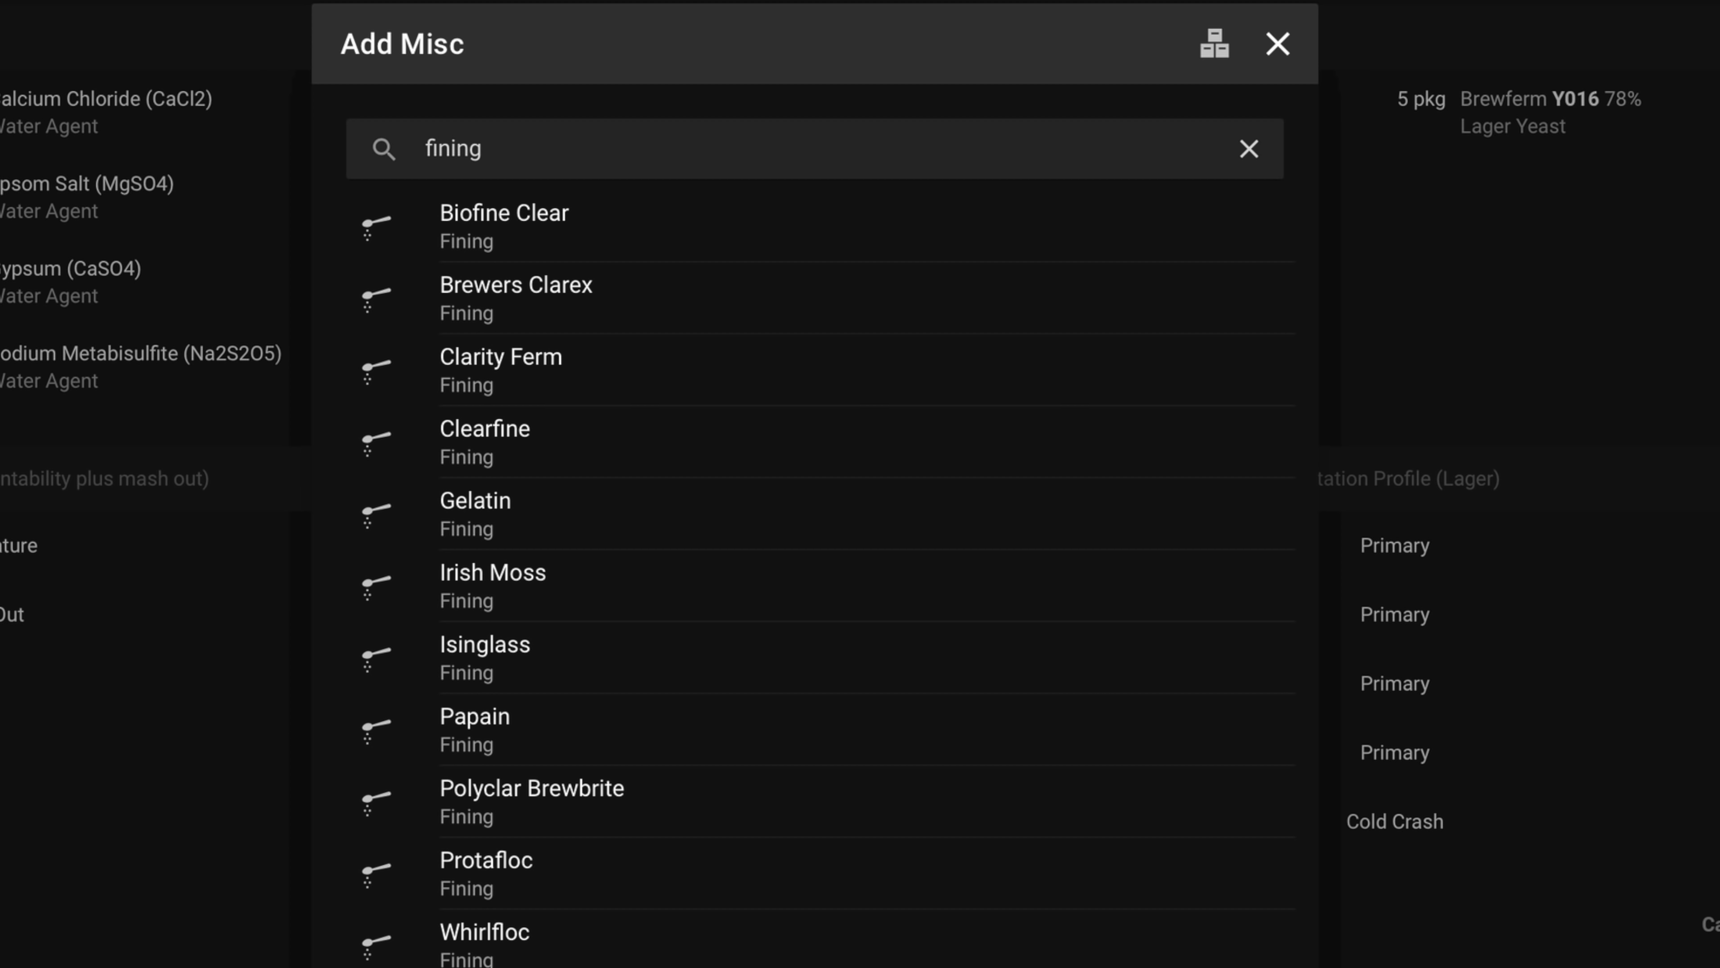
pyautogui.press('BackSpace')
pyautogui.press('BackSpace')
pyautogui.press('BackSpace')
pyautogui.press('BackSpace')
pyautogui.press('BackSpace')
pyautogui.press('BackSpace')
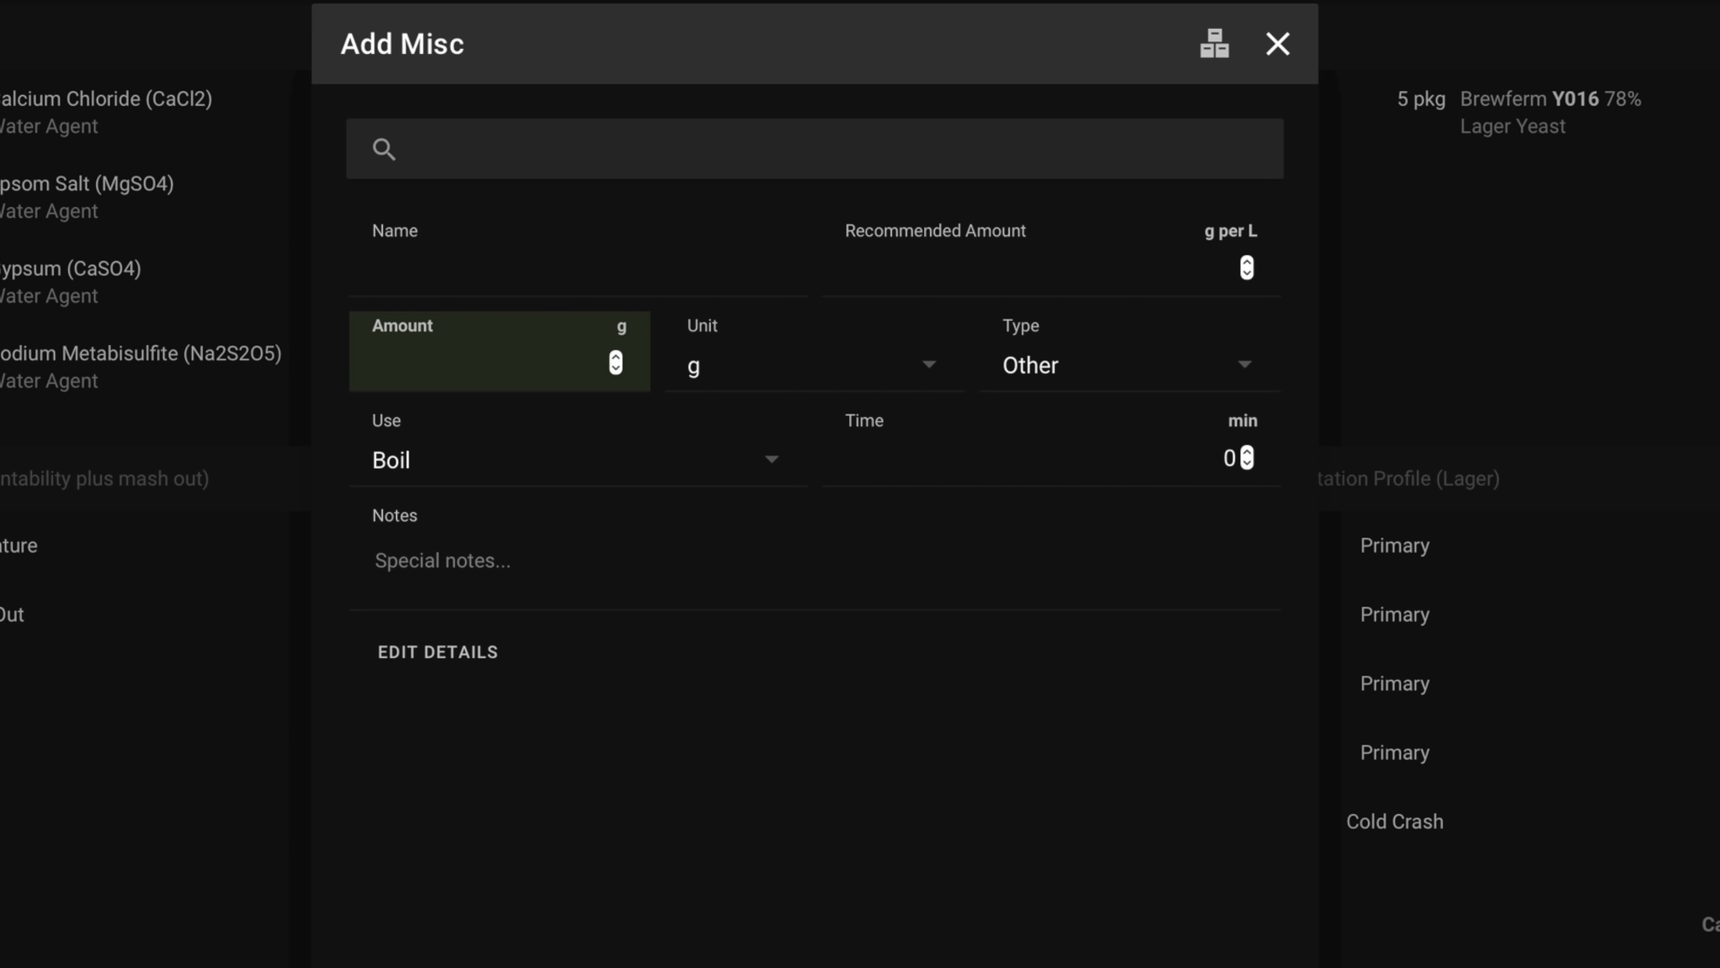
pyautogui.write('nut')
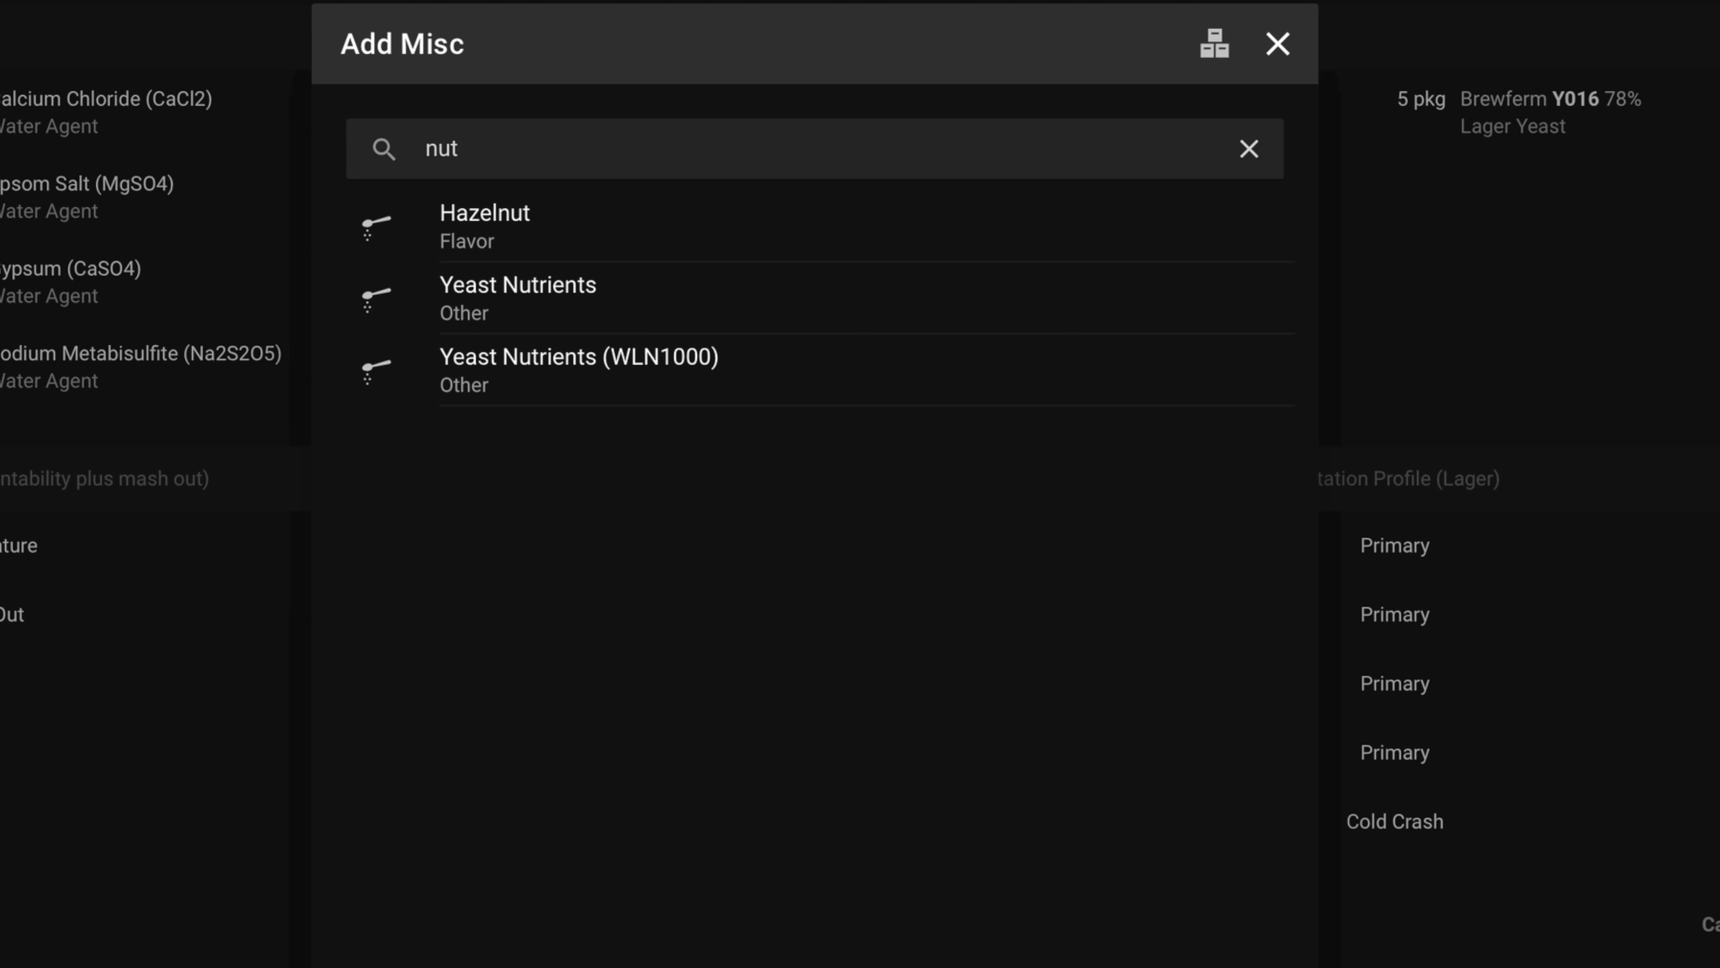
# Search the misc ingredients for "flav" and look through the flavor additions
pyautogui.press('BackSpace')
pyautogui.press('BackSpace')
pyautogui.press('BackSpace')
pyautogui.write('flav')
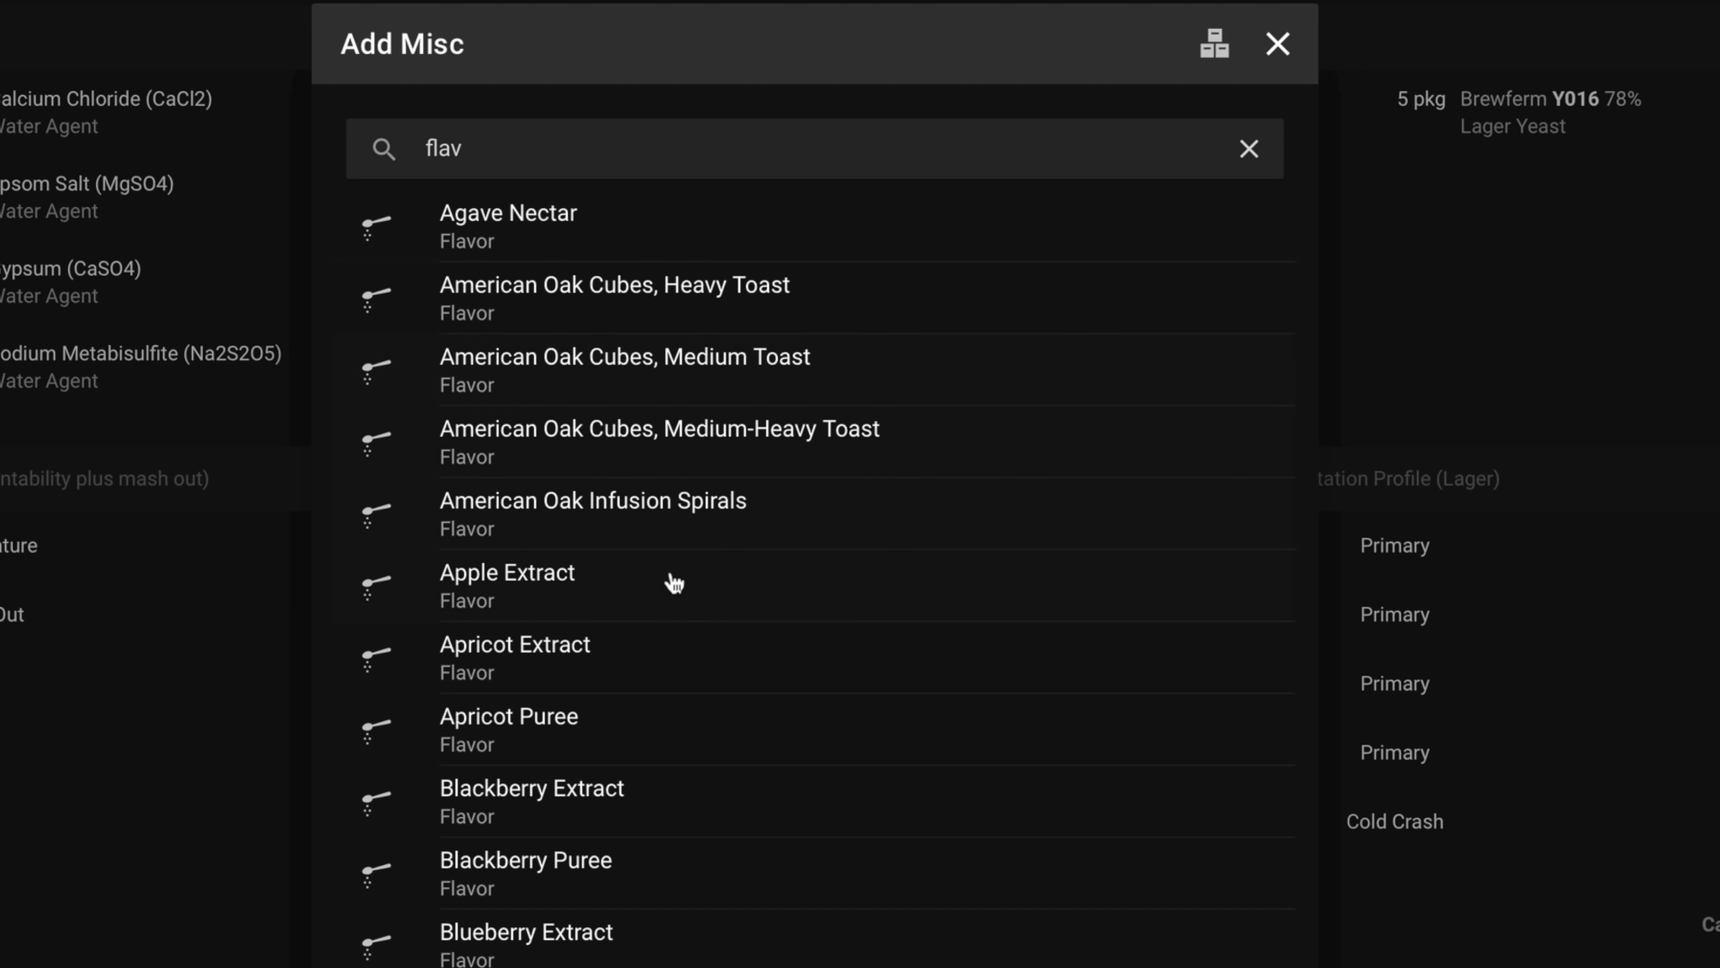
pyautogui.scroll(-20, 739, 669)
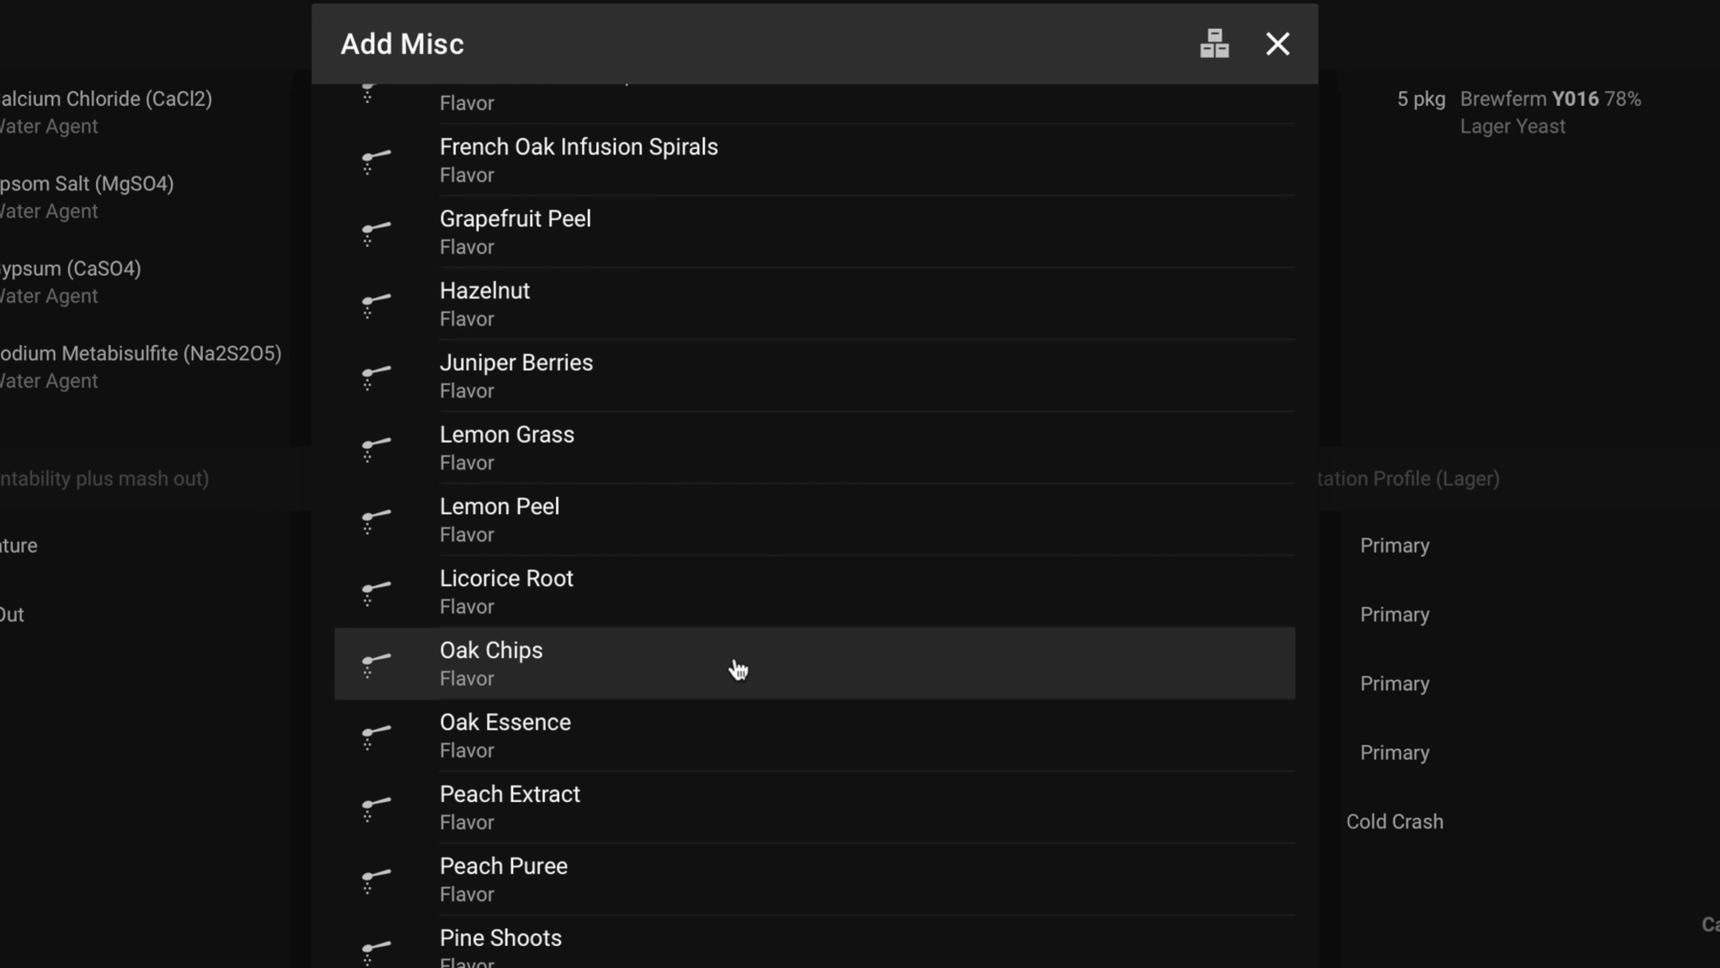
pyautogui.scroll(15, 738, 669)
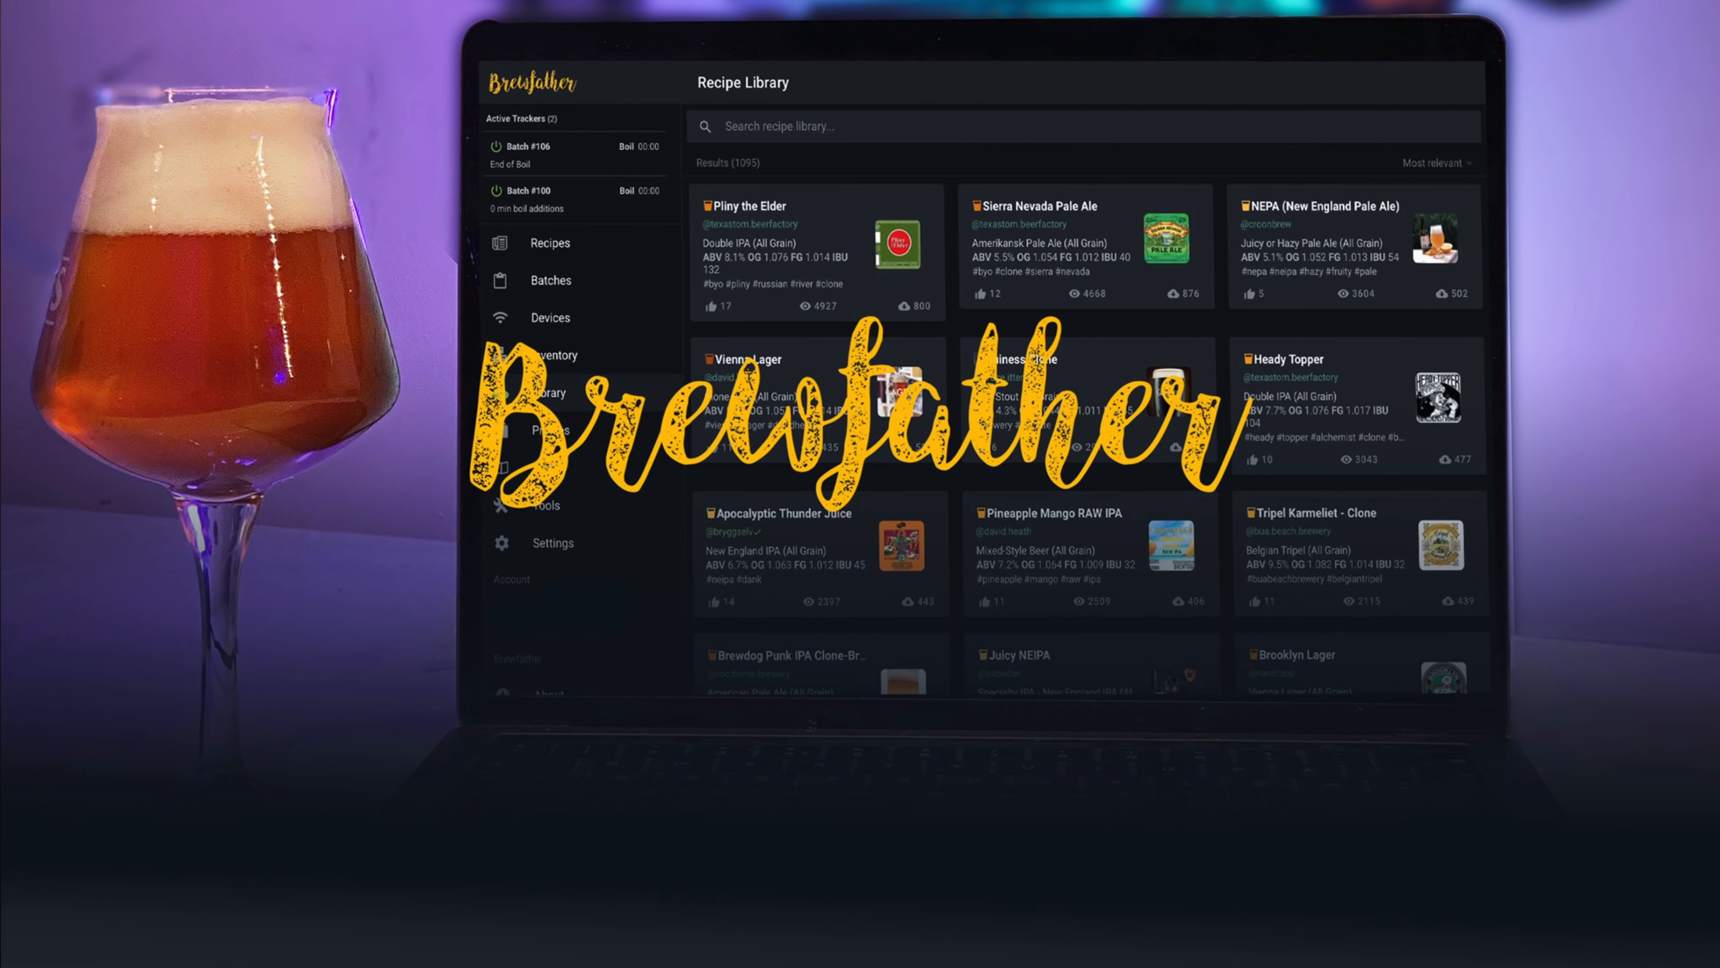